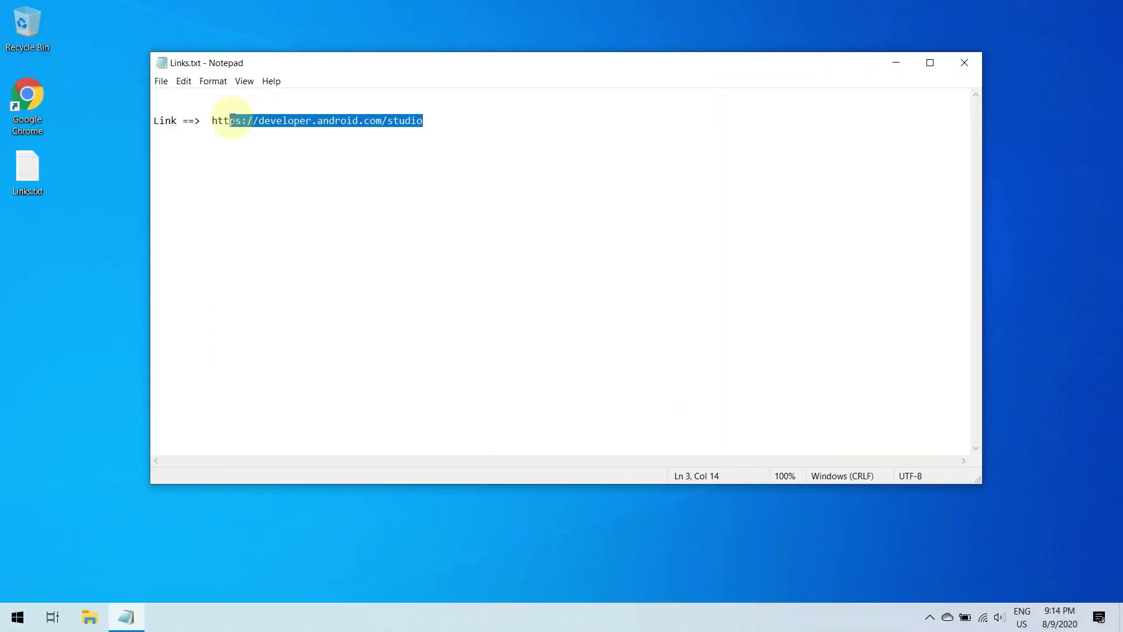
pyautogui.moveTo(238, 118); pyautogui.dragTo(213, 117)
pyautogui.rightClick(310, 120)
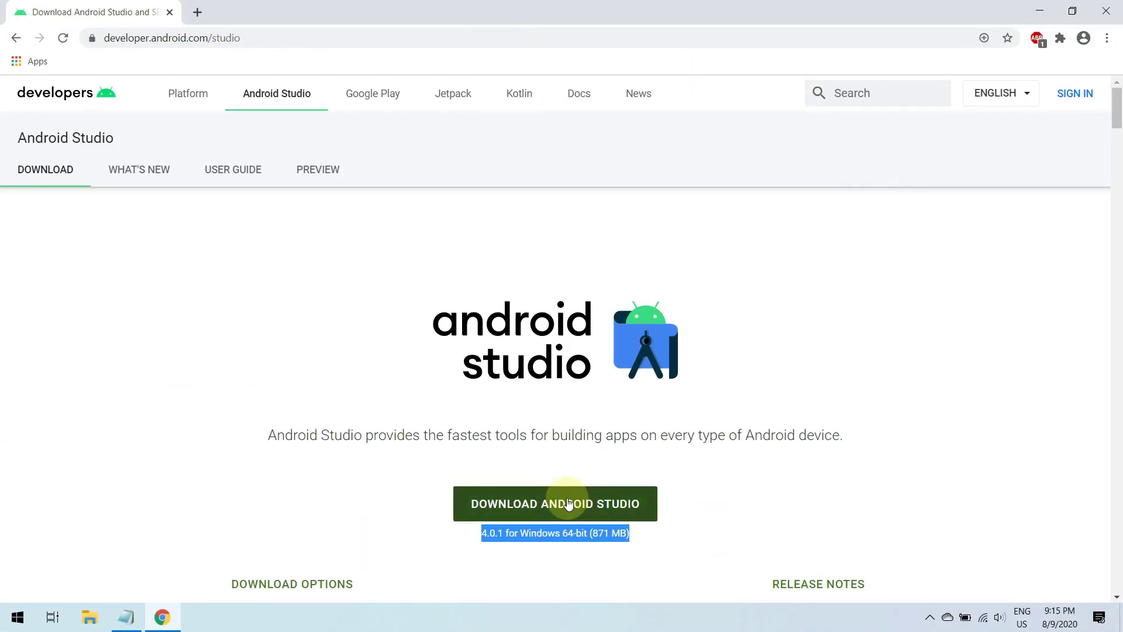
pyautogui.click(564, 501)
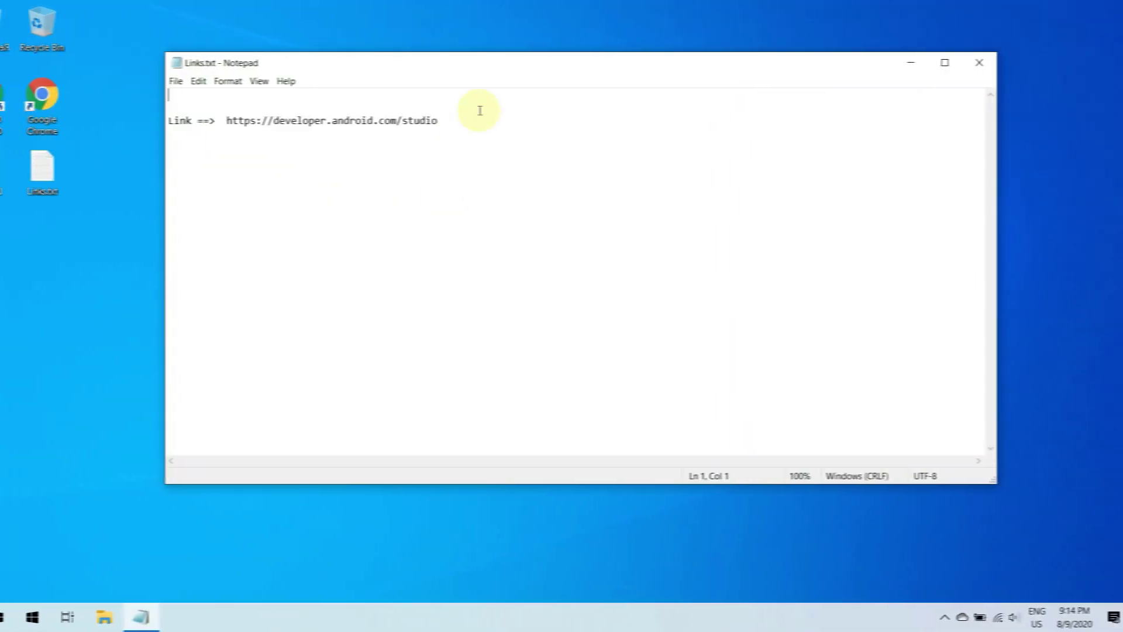
pyautogui.moveTo(478, 113); pyautogui.dragTo(214, 119)
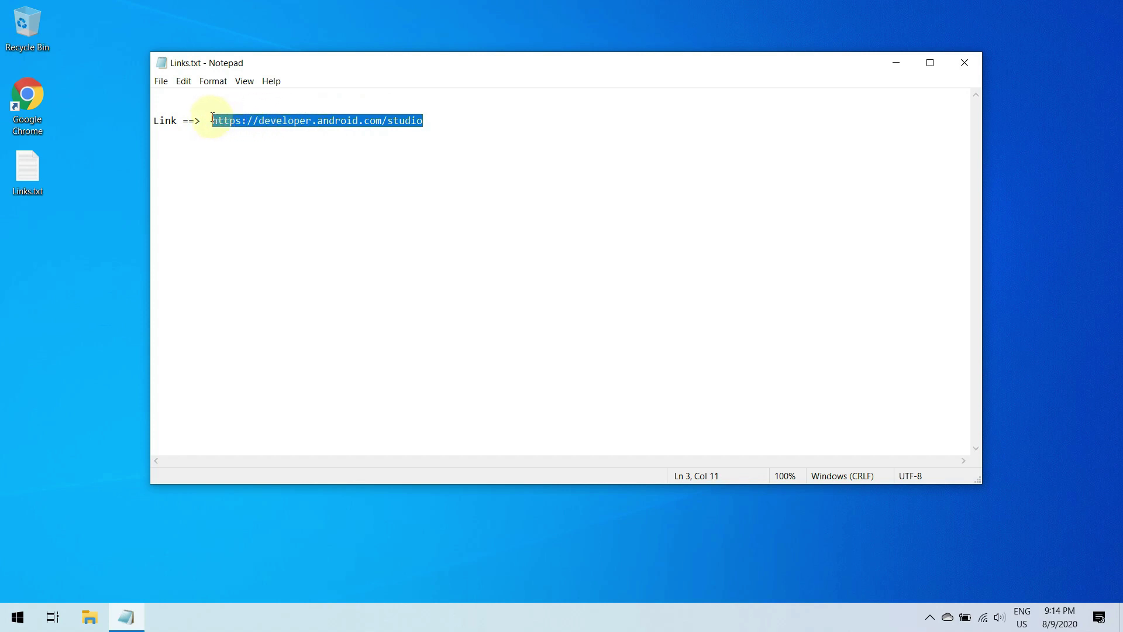
pyautogui.rightClick(313, 122)
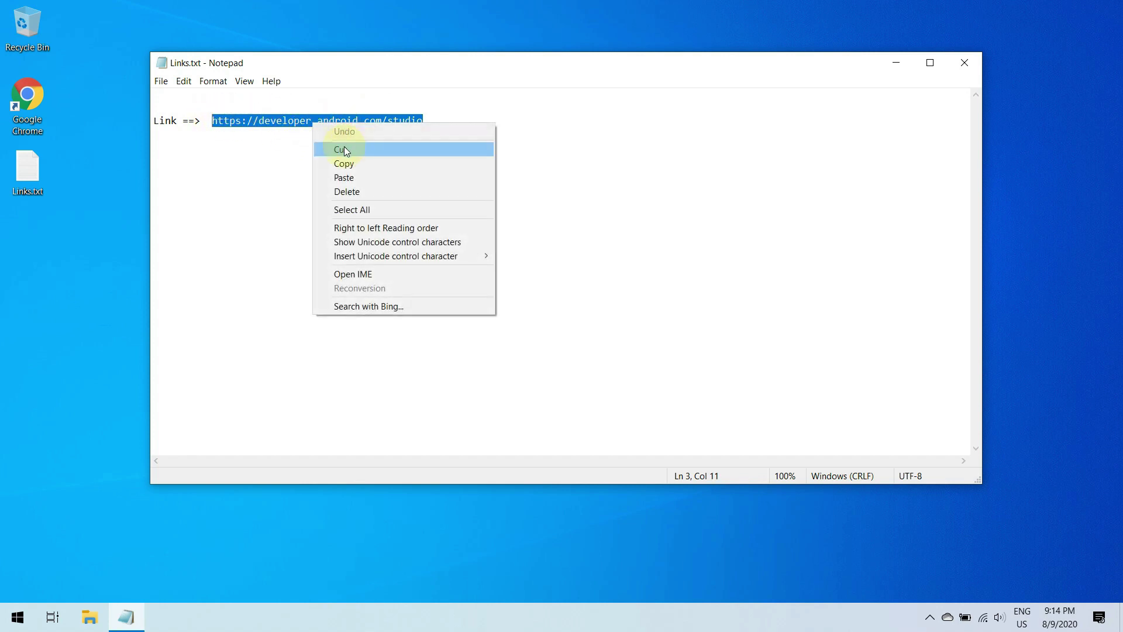
pyautogui.click(344, 164)
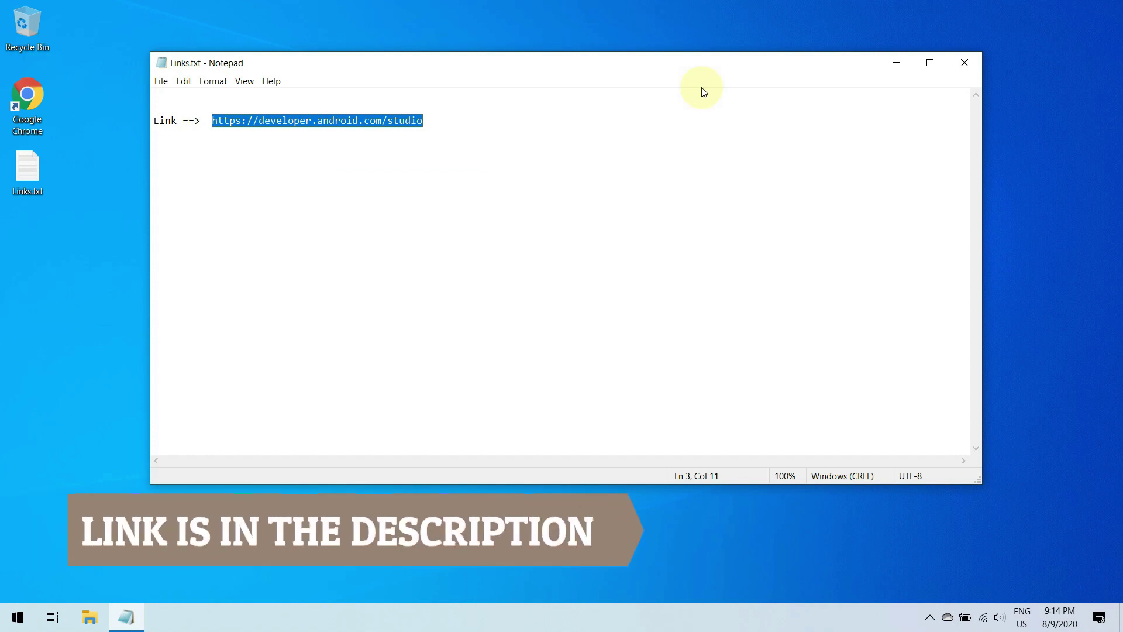
pyautogui.click(891, 63)
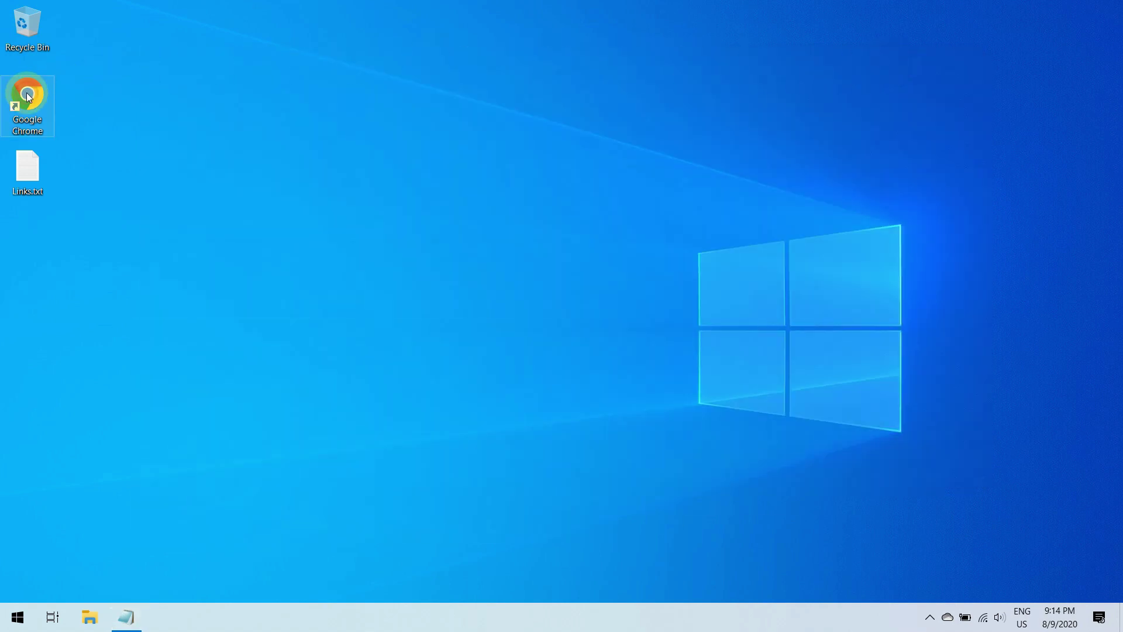
pyautogui.rightClick(49, 95)
pyautogui.click(59, 104)
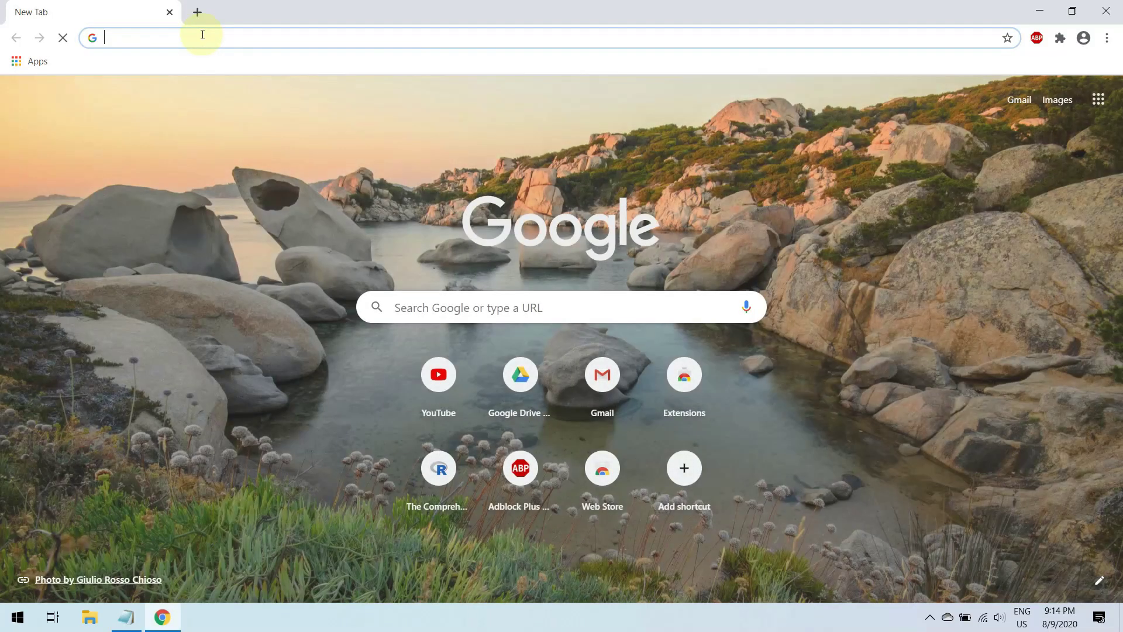
pyautogui.rightClick(196, 37)
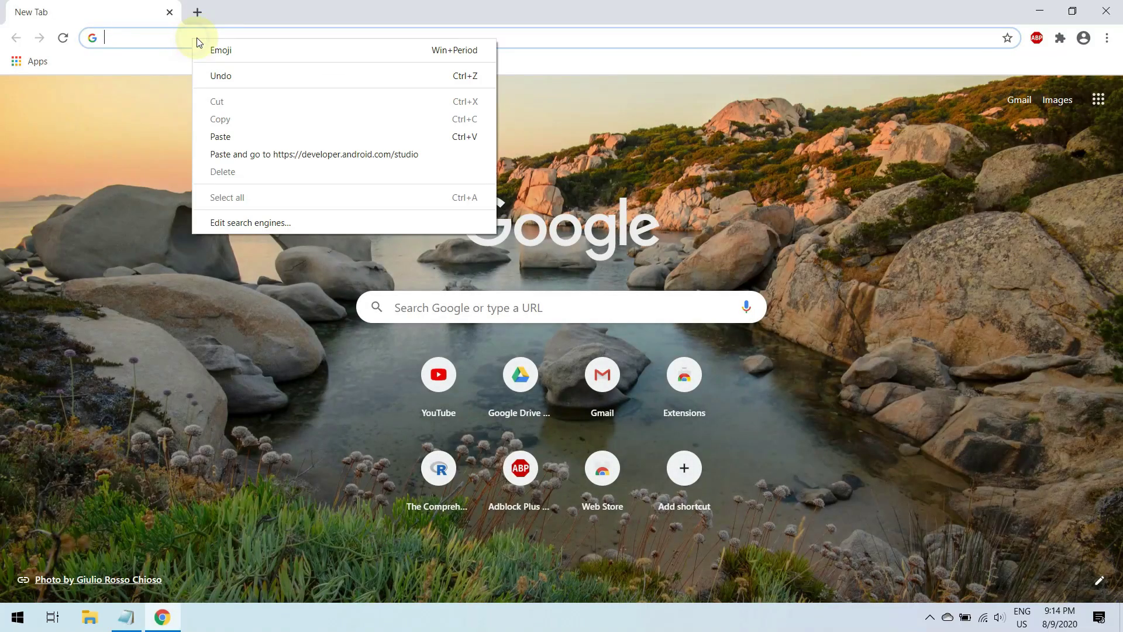
pyautogui.click(227, 137)
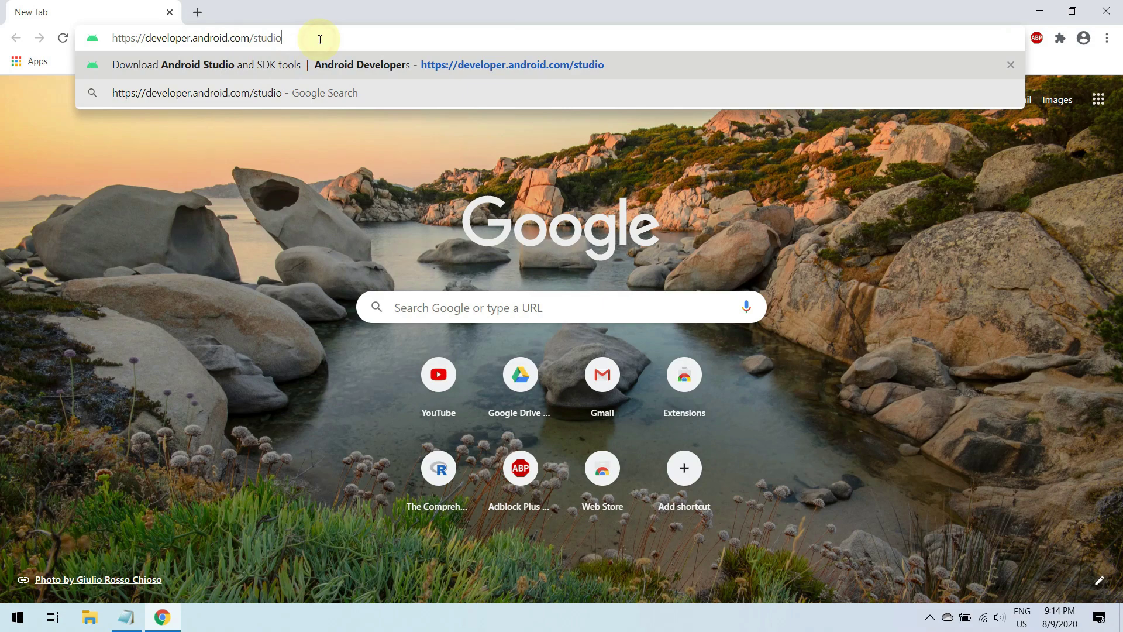
pyautogui.press('Return')
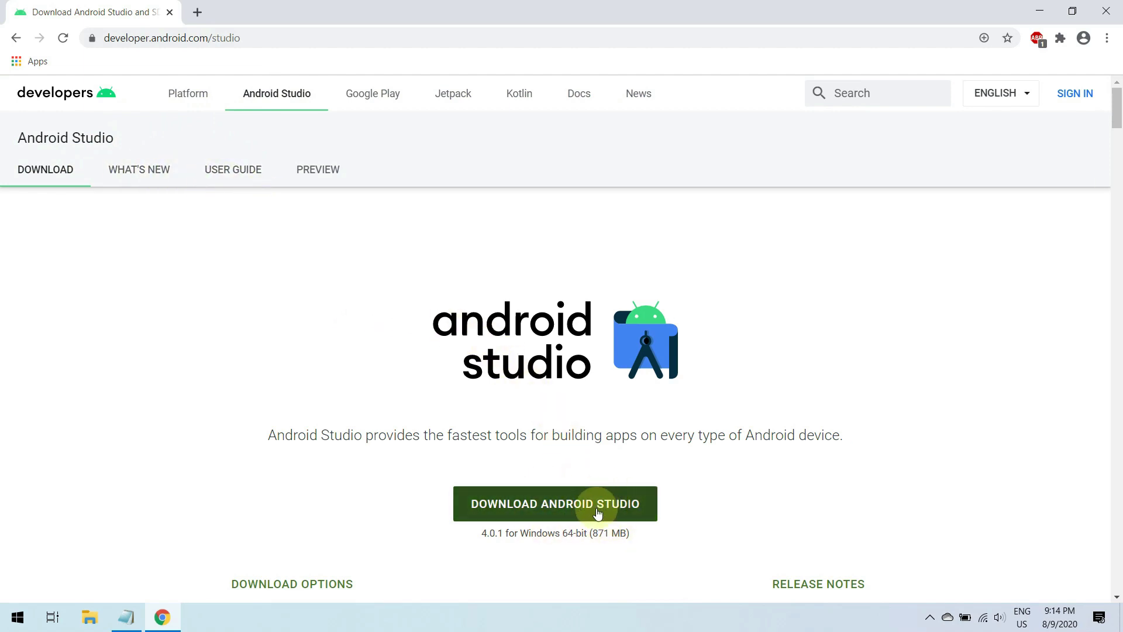
# Step: Look through the Android Studio page's feature sections, including the layout editor, fast emulator, code editor and profilers, down to the latest videos
pyautogui.moveTo(1117, 117); pyautogui.dragTo(1118, 158)
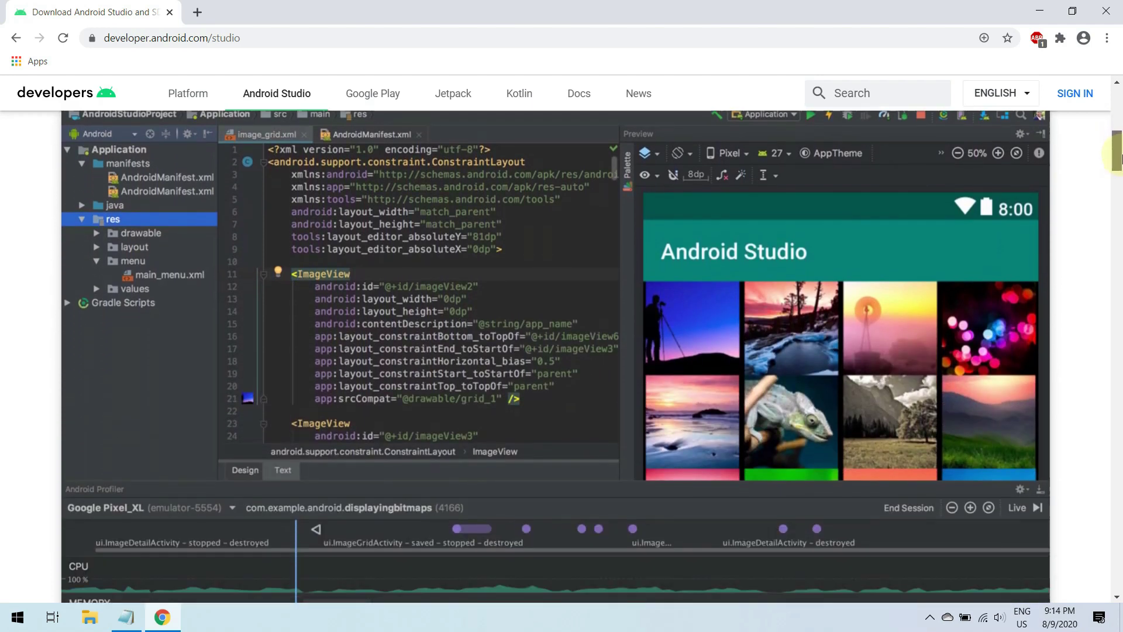
pyautogui.moveTo(1119, 157); pyautogui.dragTo(1120, 199)
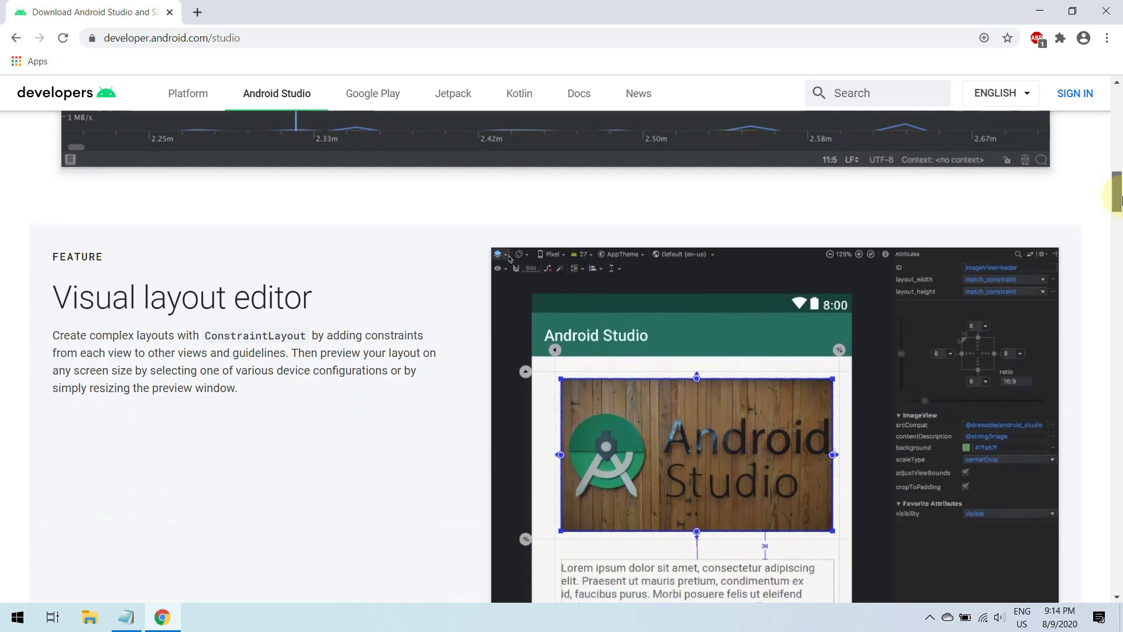
pyautogui.scroll(-8, 887, 247)
pyautogui.scroll(-1, 882, 270)
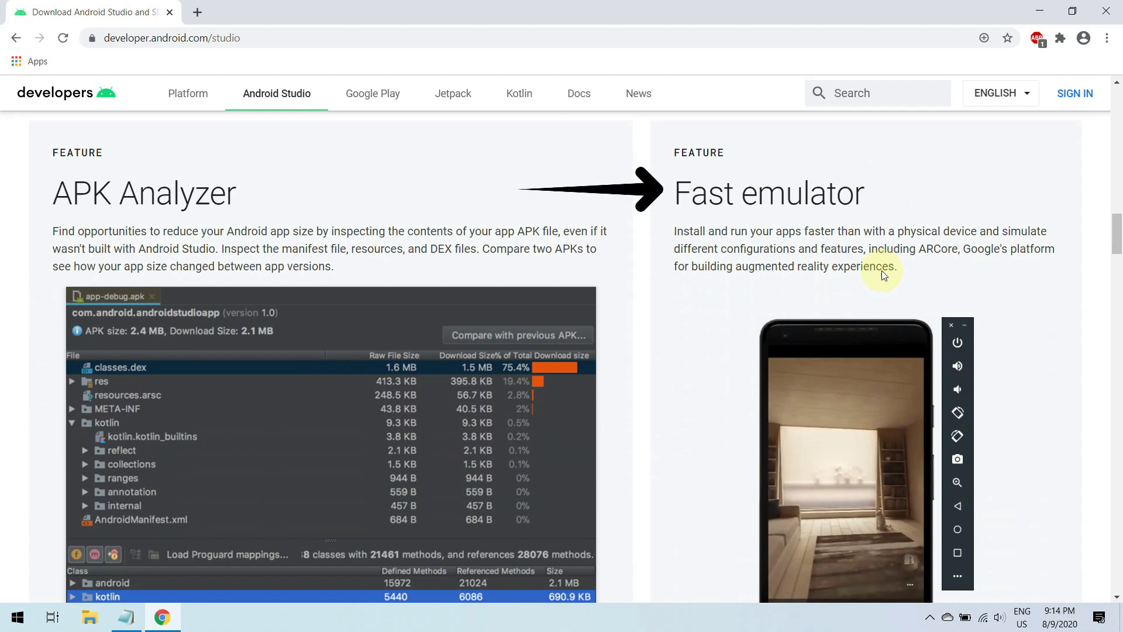
pyautogui.scroll(-1, 883, 270)
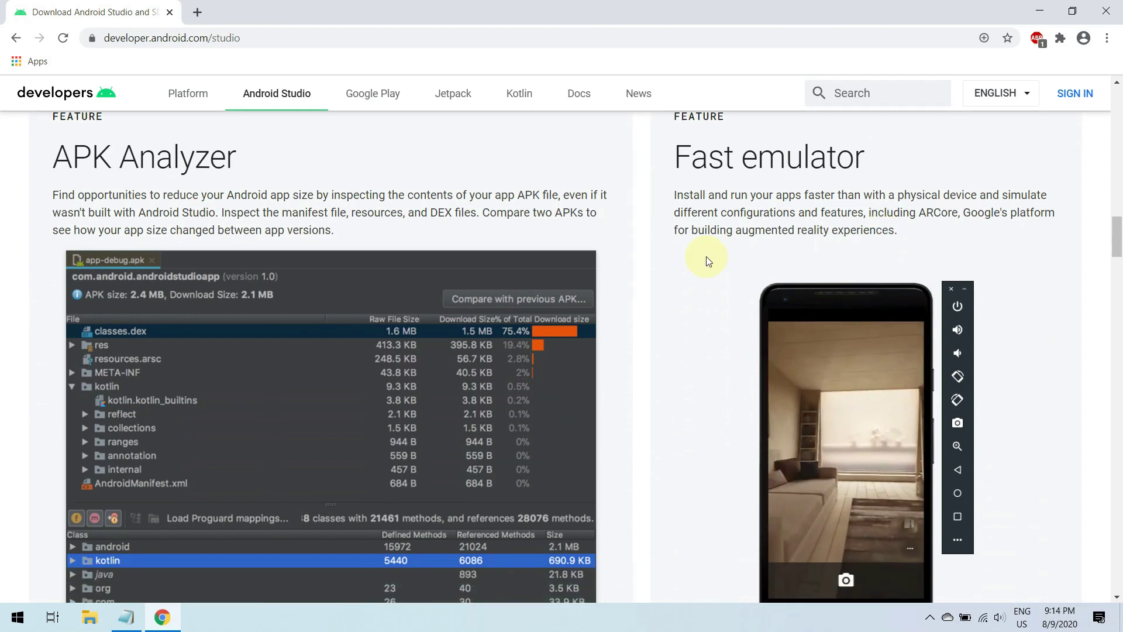
pyautogui.scroll(-4, 592, 302)
pyautogui.scroll(-6, 651, 323)
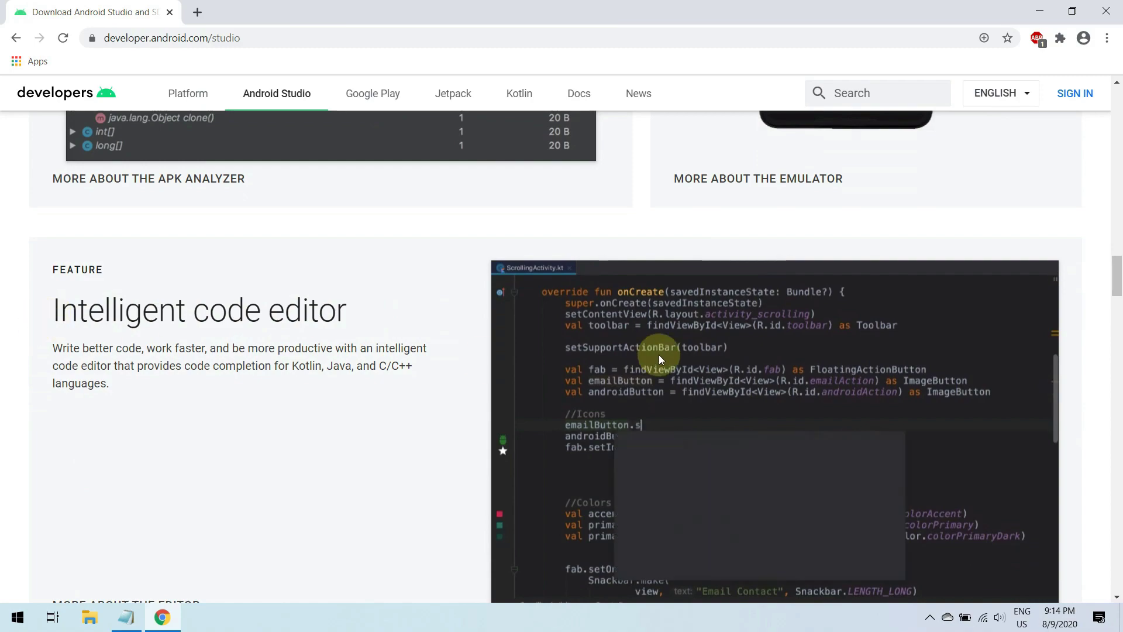
pyautogui.scroll(-5, 651, 357)
pyautogui.scroll(-20, 710, 341)
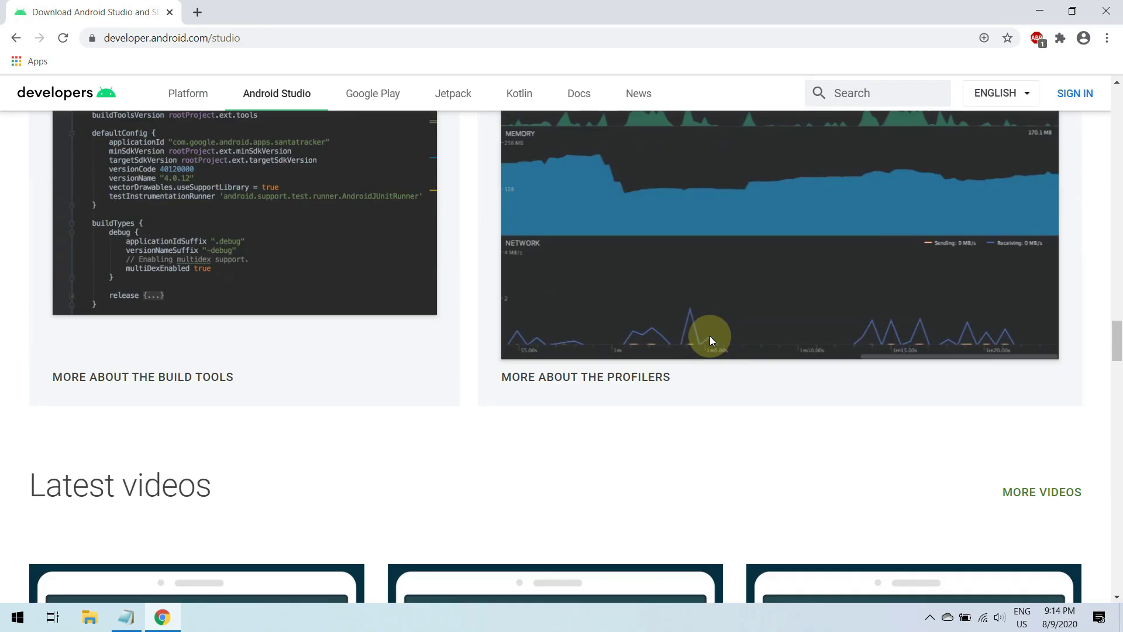
pyautogui.scroll(-3, 711, 340)
pyautogui.scroll(1, 710, 337)
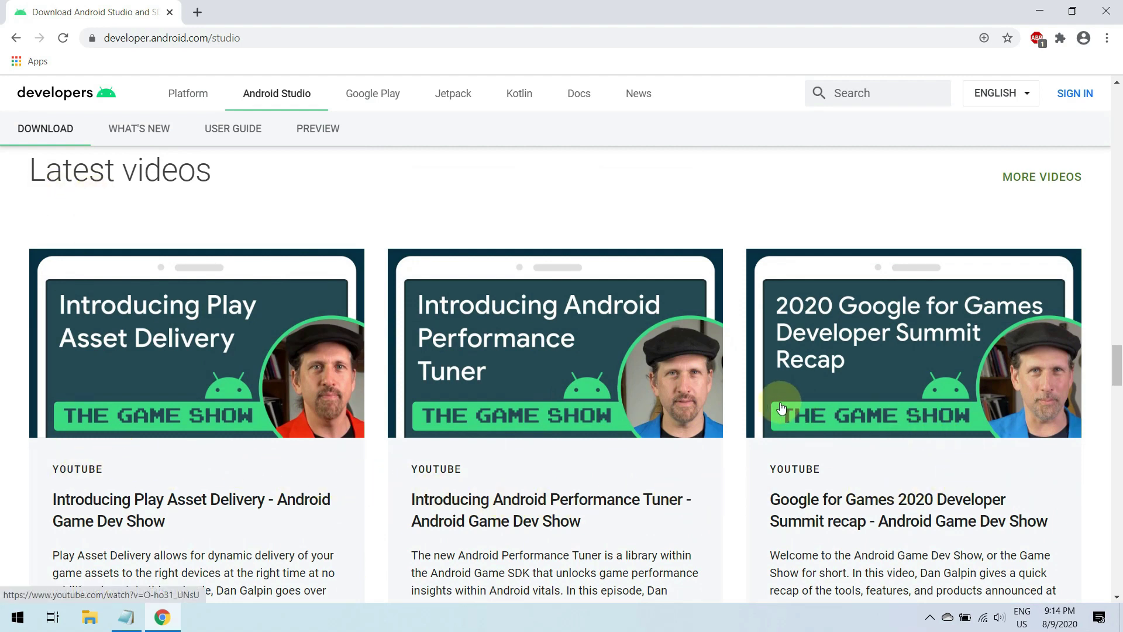
# Step: Examine the Android Studio downloads table for the supported platforms and their packages
pyautogui.scroll(-15, 361, 277)
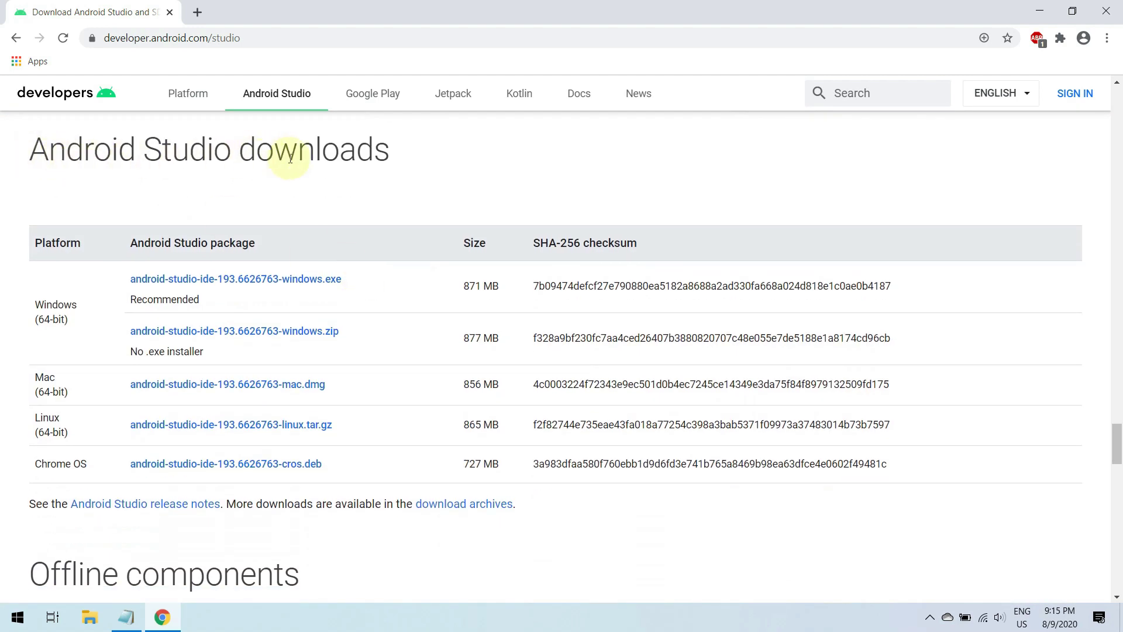
pyautogui.moveTo(395, 159); pyautogui.dragTo(30, 170)
pyautogui.click(67, 186)
pyautogui.moveTo(26, 244); pyautogui.dragTo(85, 241)
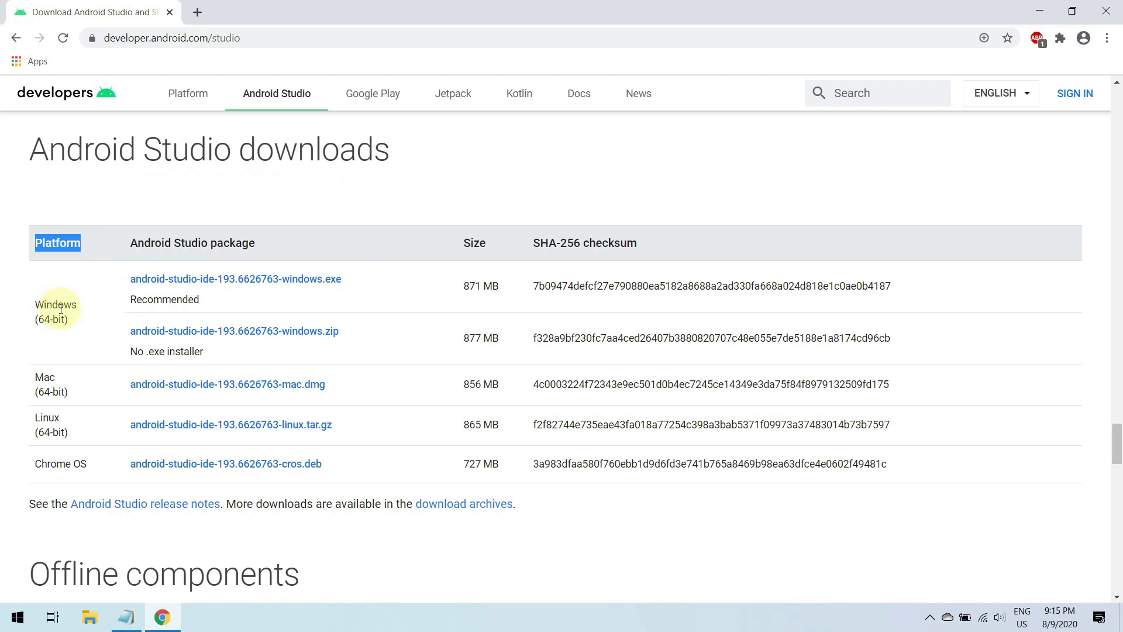
pyautogui.click(46, 333)
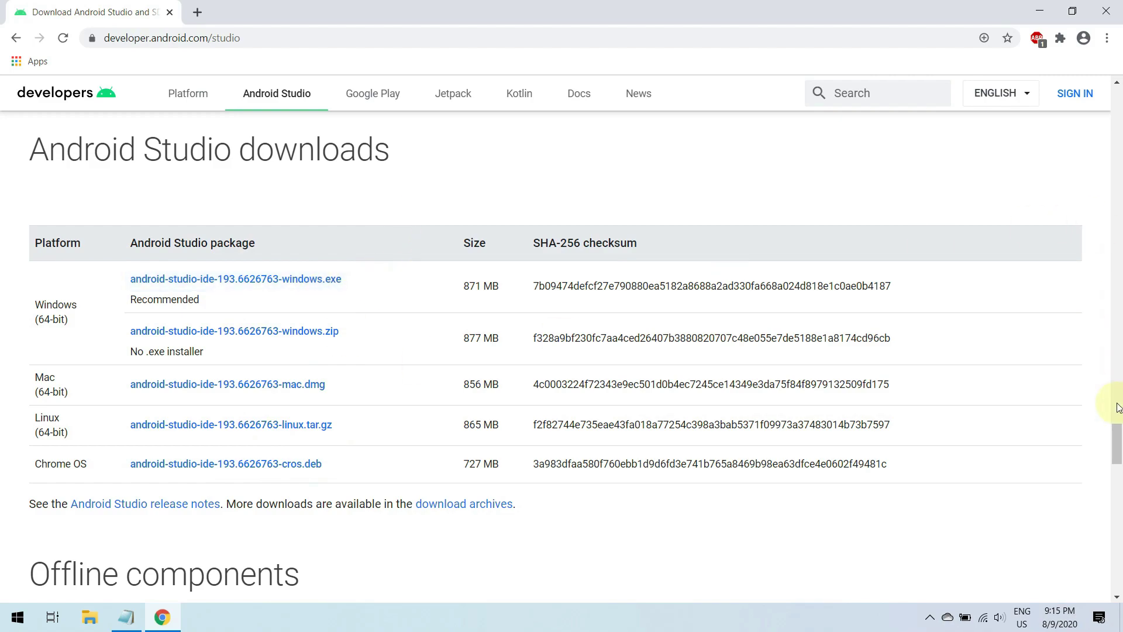
# Step: Request the main Android Studio 4.0.1 download for Windows 64-bit, bringing up its terms and conditions
pyautogui.moveTo(1115, 448); pyautogui.dragTo(1117, 109)
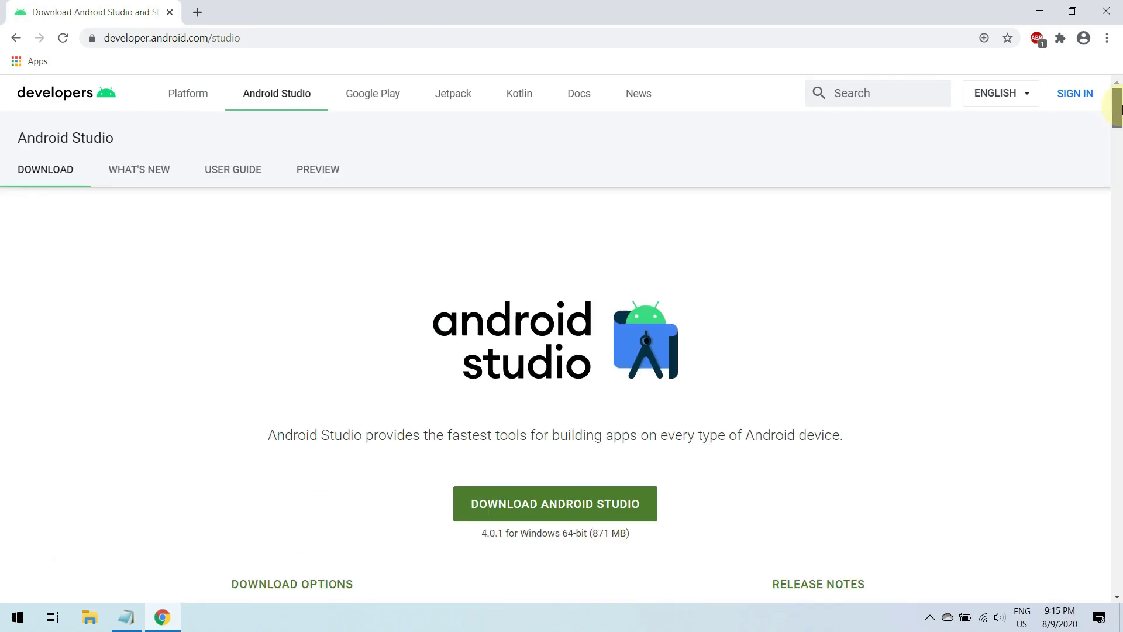
pyautogui.moveTo(477, 533); pyautogui.dragTo(630, 529)
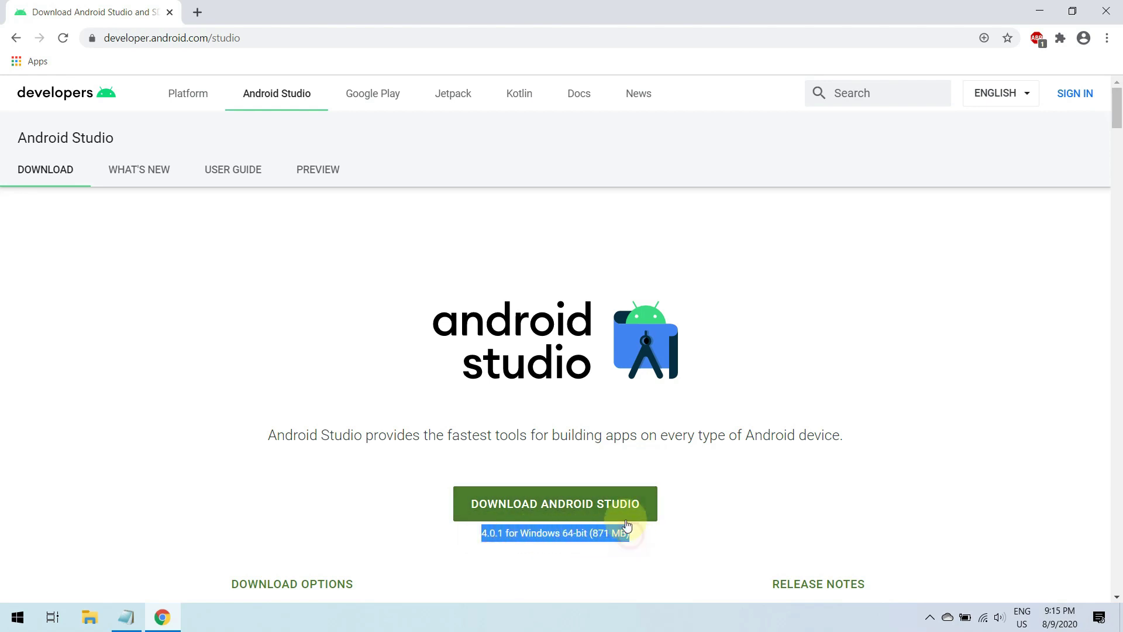
pyautogui.click(569, 504)
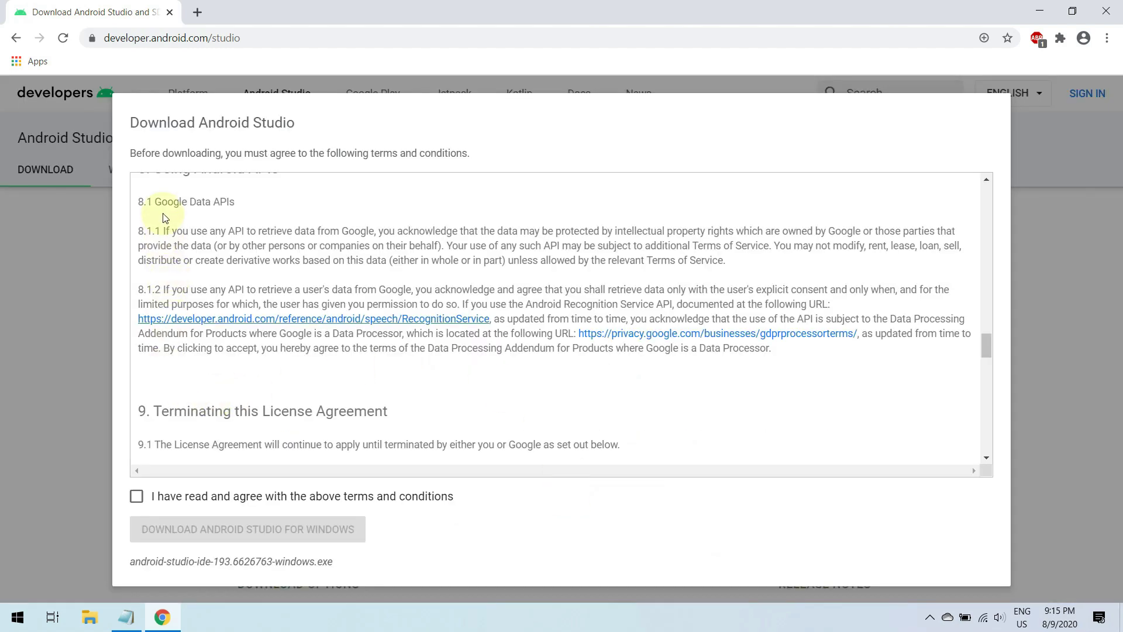
# Step: Review and agree to the terms and conditions, and download android-studio-ide-193.6626763-windows.exe
pyautogui.scroll(-15, 166, 218)
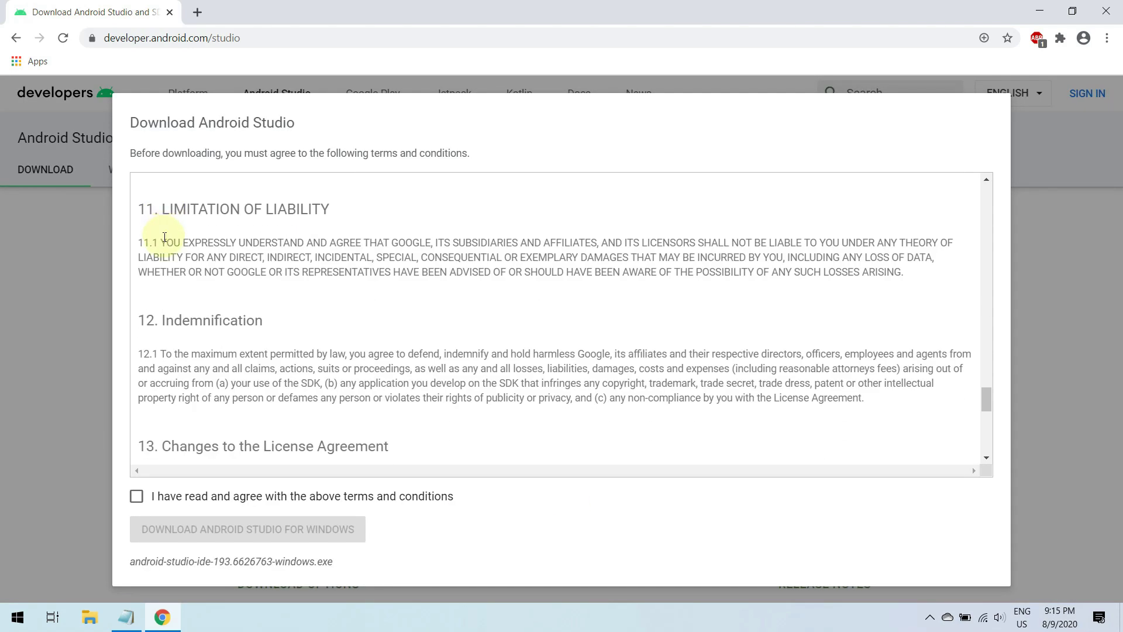
pyautogui.scroll(-4, 166, 267)
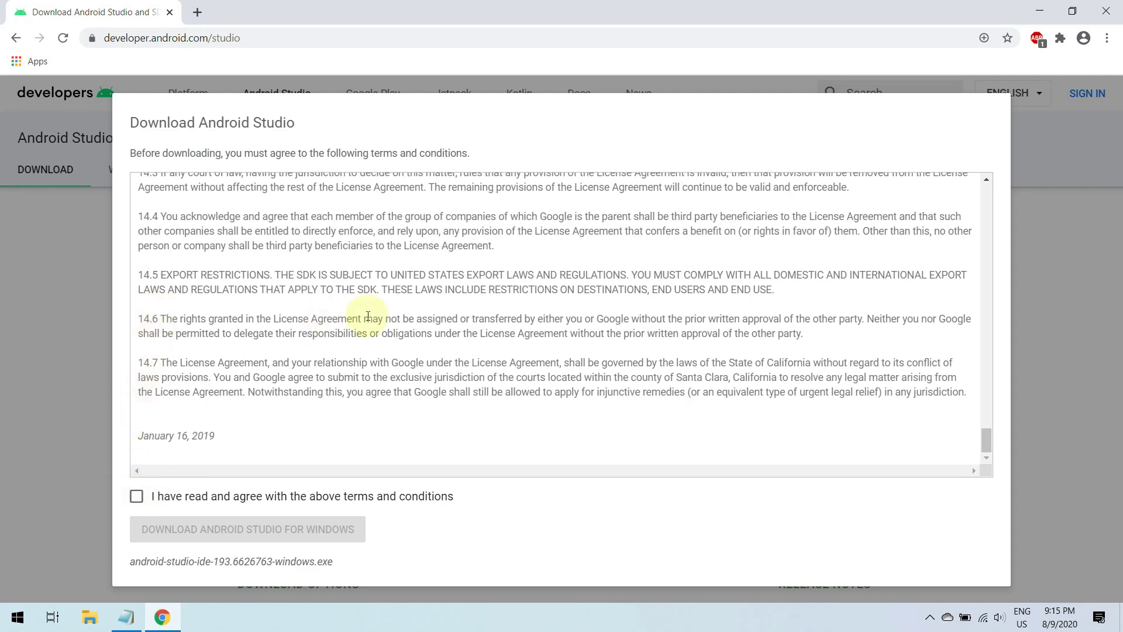
pyautogui.scroll(15, 165, 218)
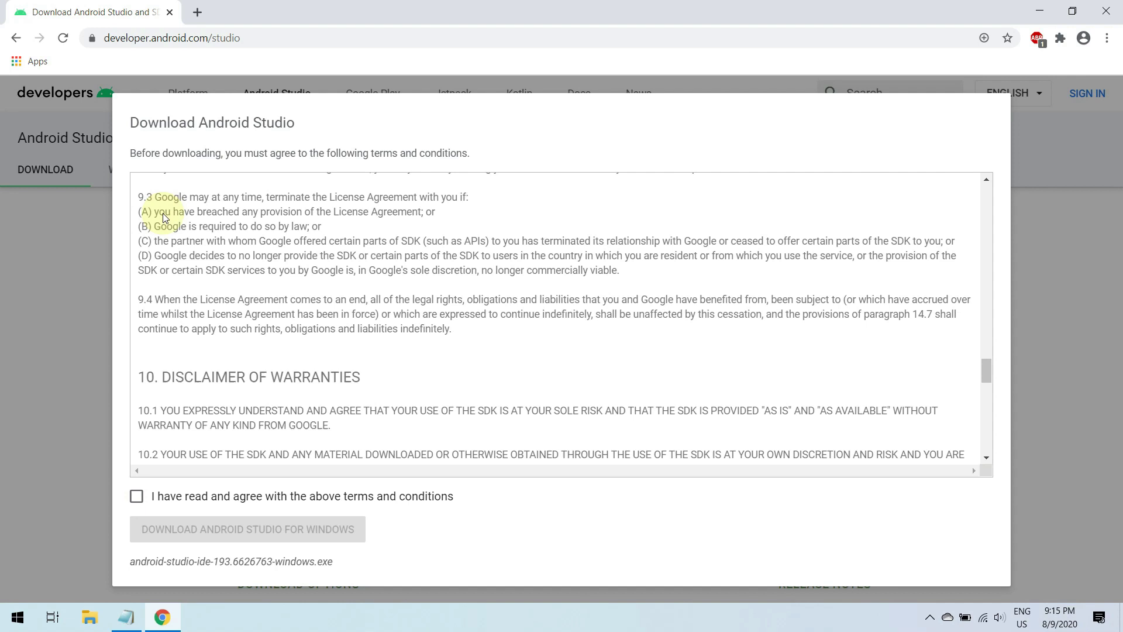
pyautogui.scroll(-15, 165, 234)
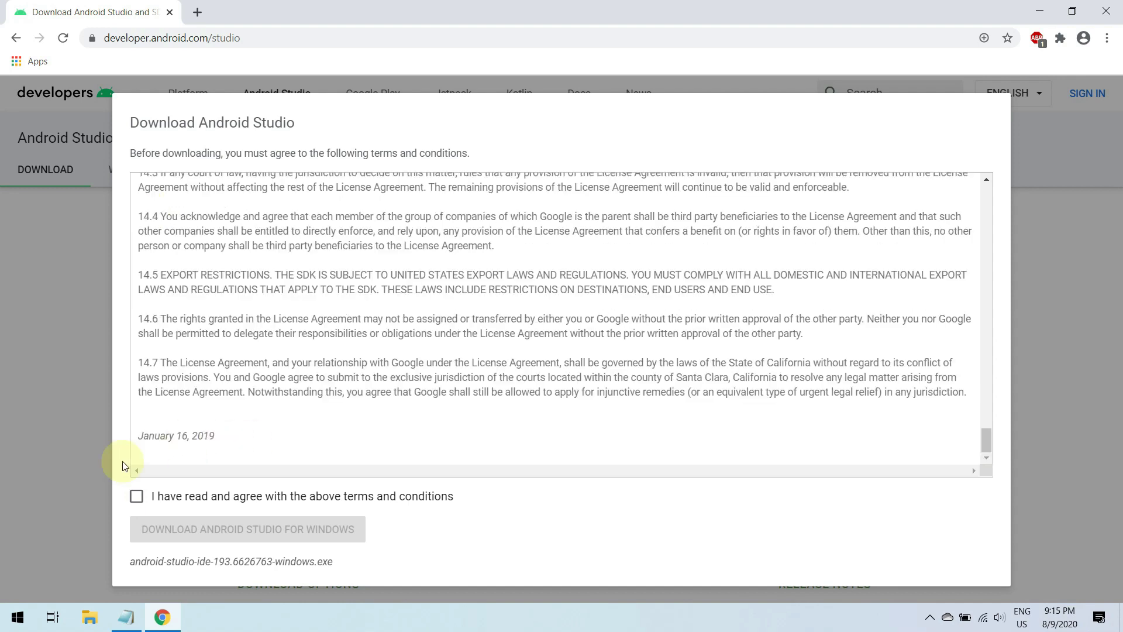
pyautogui.click(139, 499)
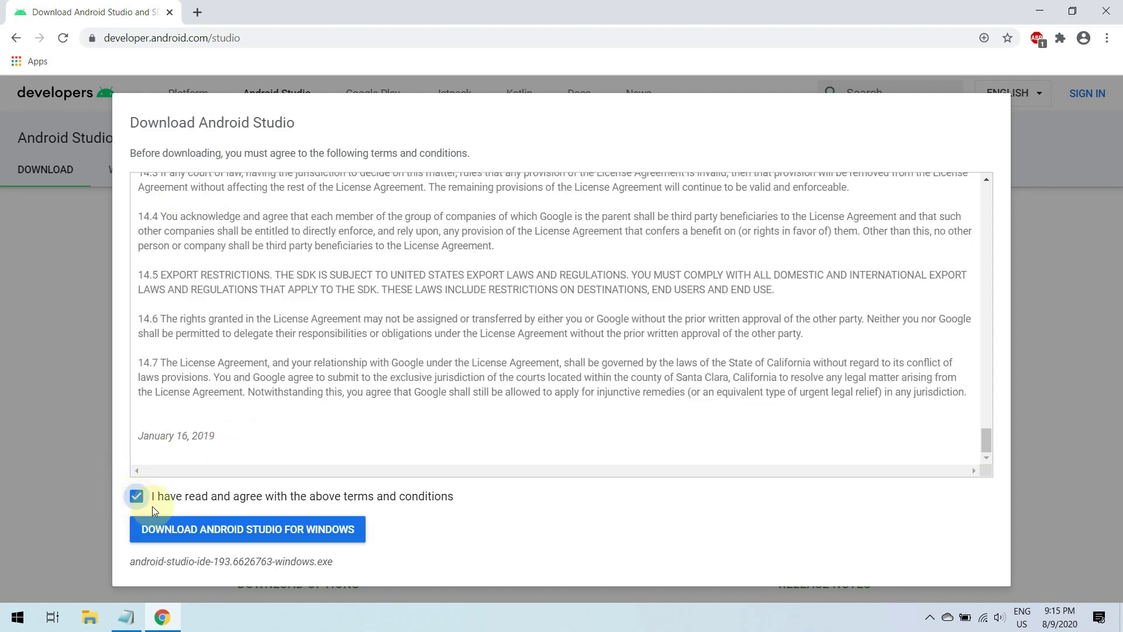
pyautogui.click(238, 528)
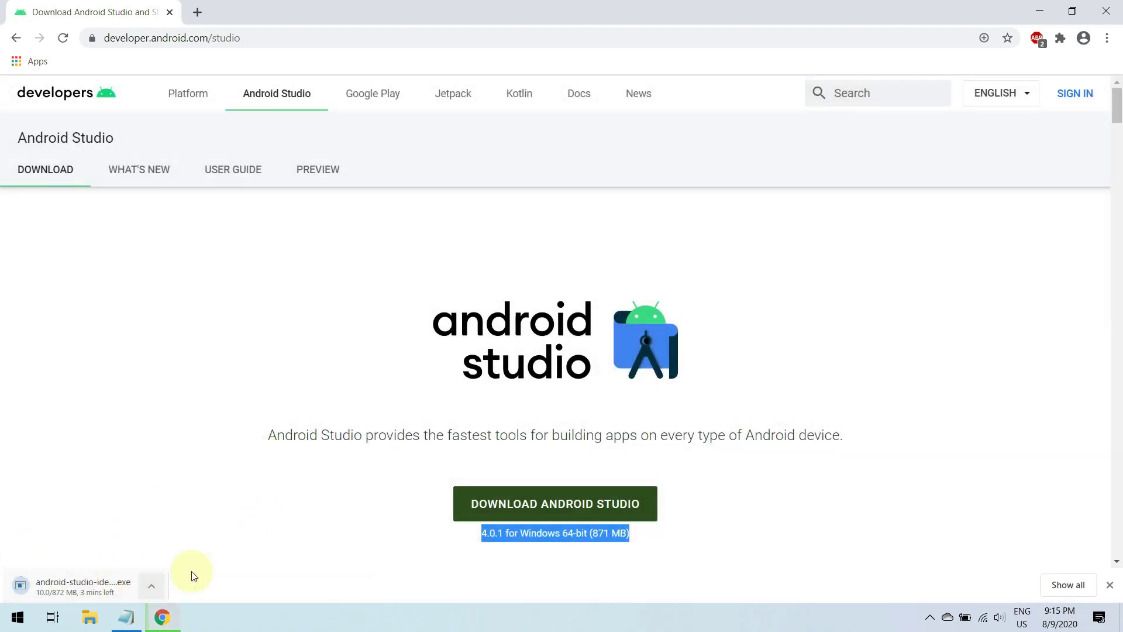
# Step: Open the browser's download list and remove the deleted RStudio-1.3.1056.exe entry
pyautogui.click(1105, 42)
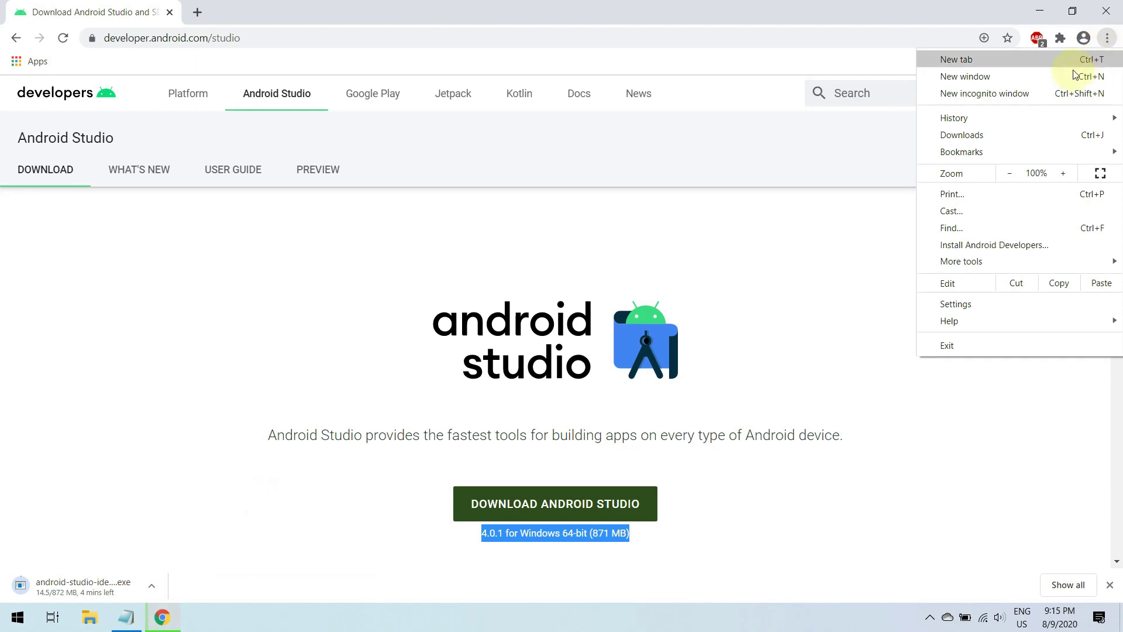
pyautogui.click(1015, 141)
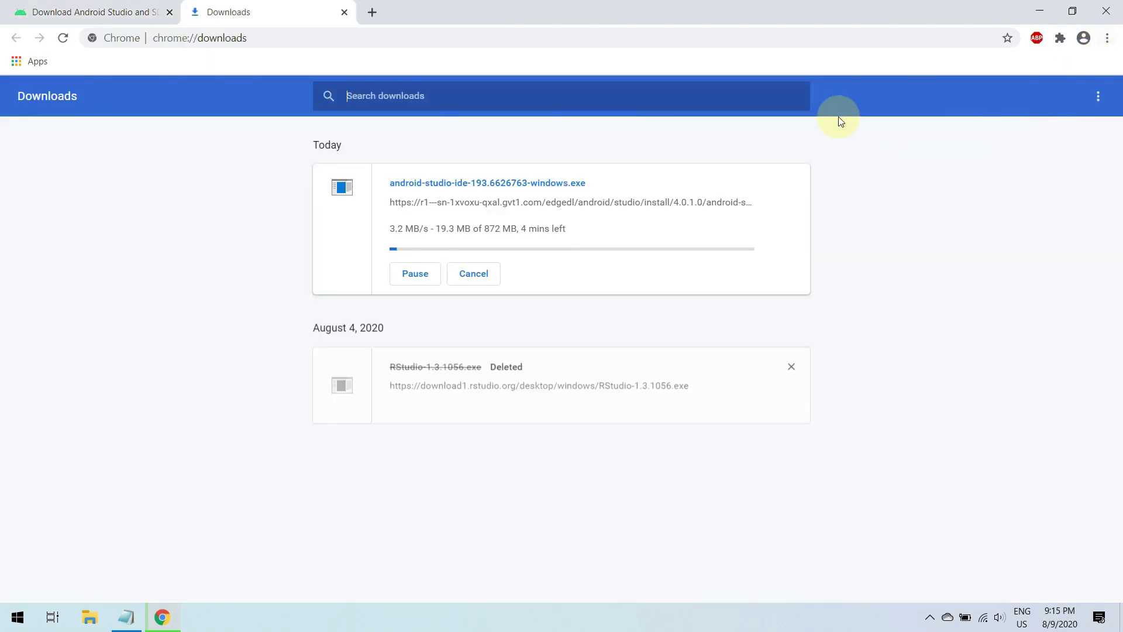
pyautogui.click(791, 364)
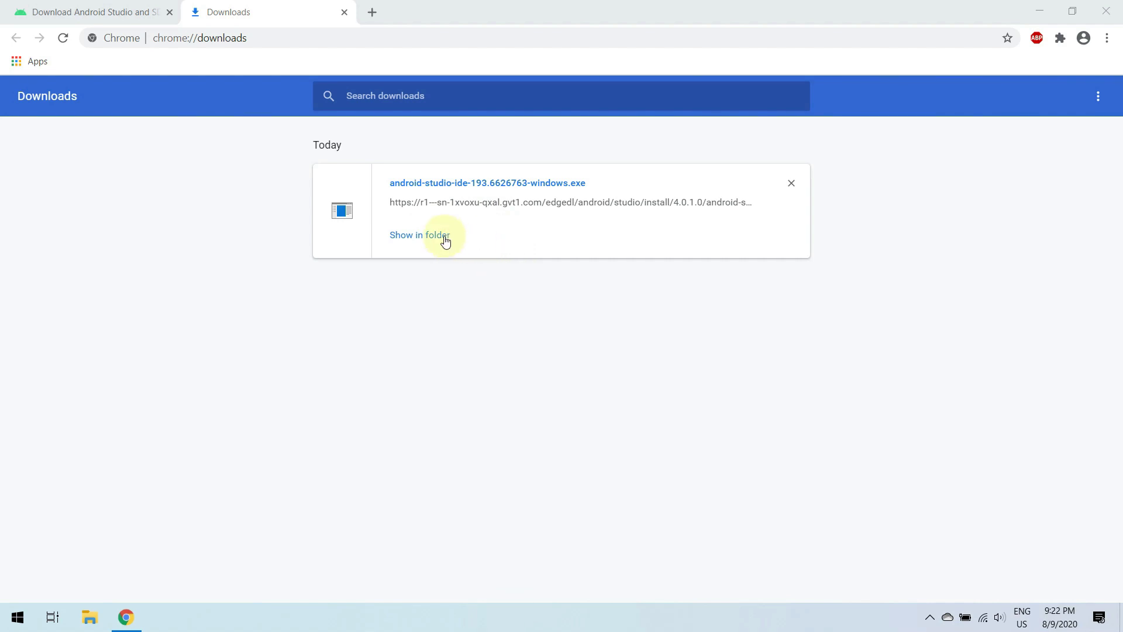
# Step: Run the downloaded Android Studio installer from its folder and minimize the folder window
pyautogui.click(424, 237)
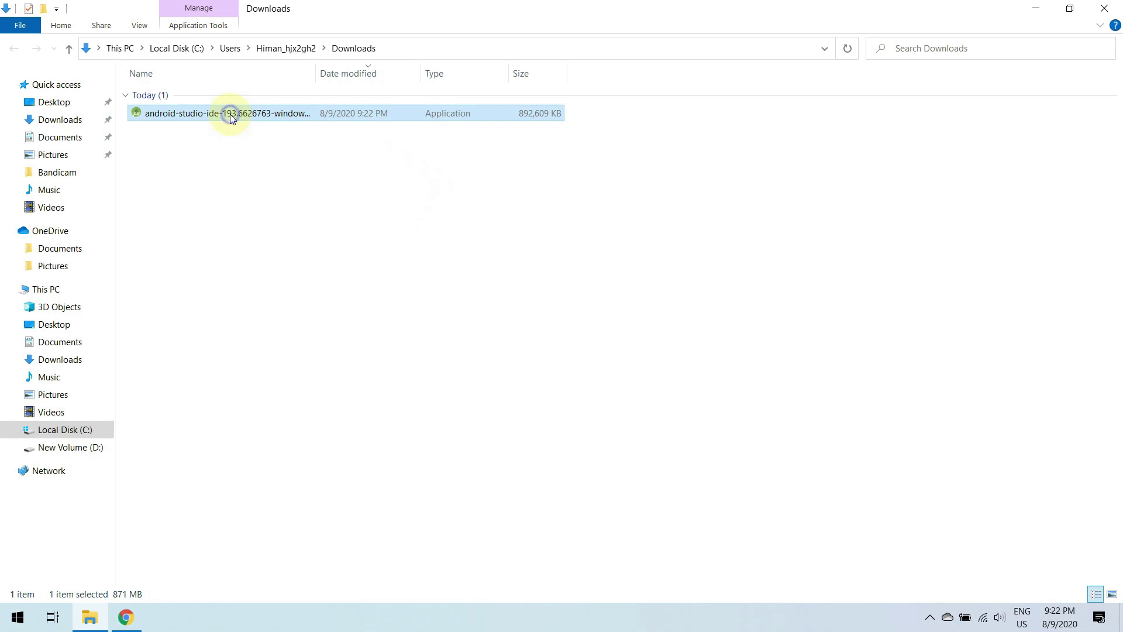
pyautogui.rightClick(231, 116)
pyautogui.click(265, 126)
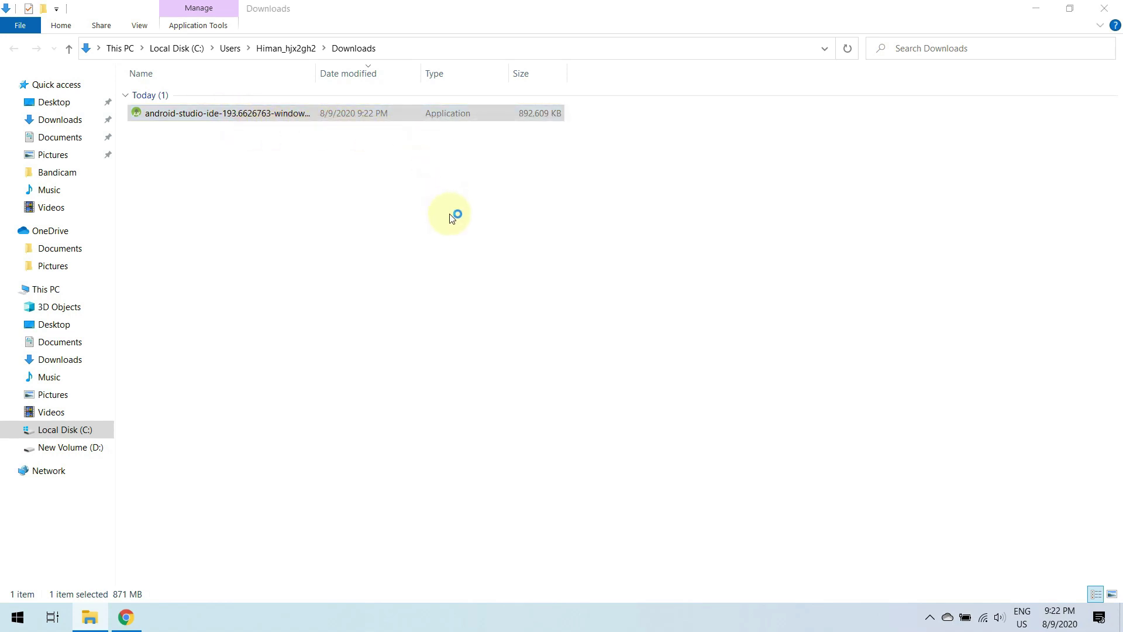
pyautogui.click(1036, 9)
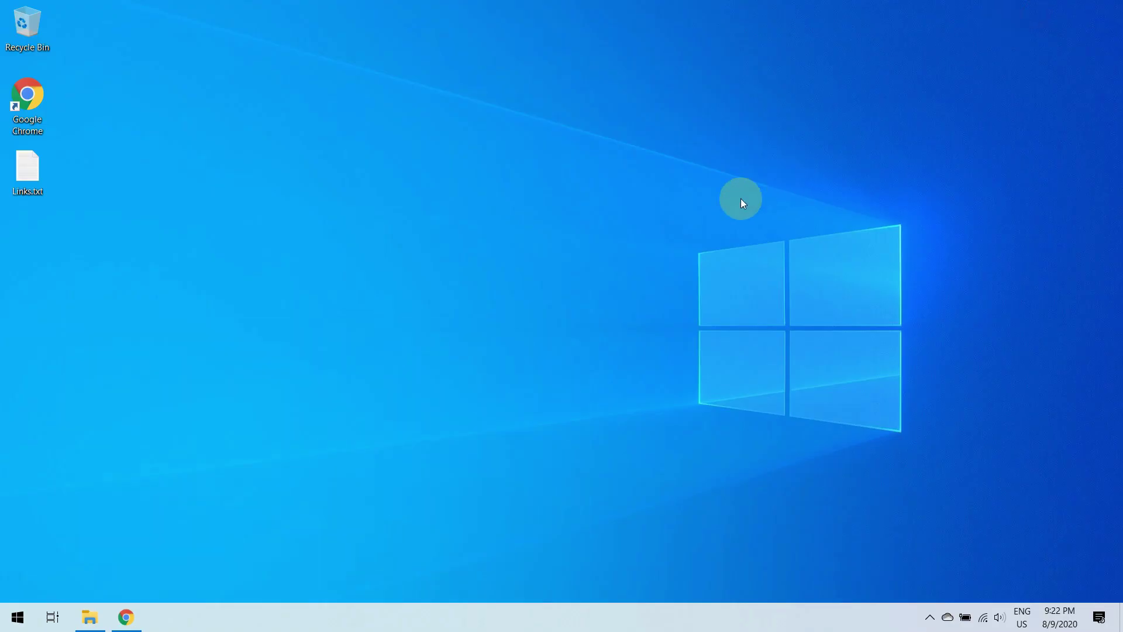
# Step: Uninstall the previous Android Studio version from C:\Program Files\Android\Android Studio and continue to the component selection
pyautogui.rightClick(664, 202)
pyautogui.click(682, 242)
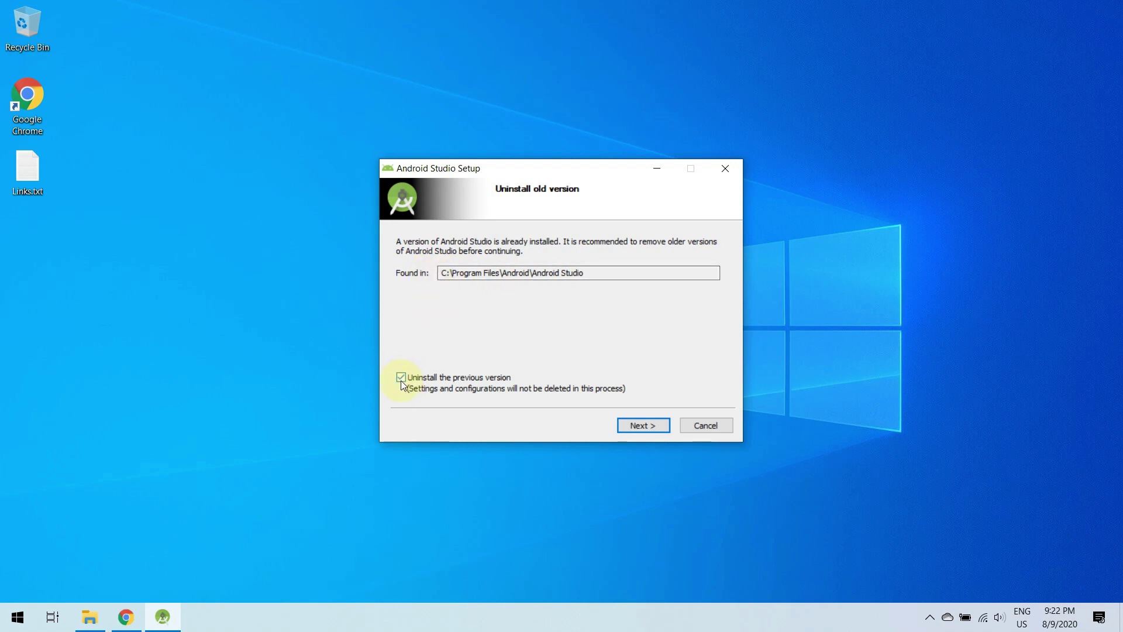
pyautogui.click(642, 425)
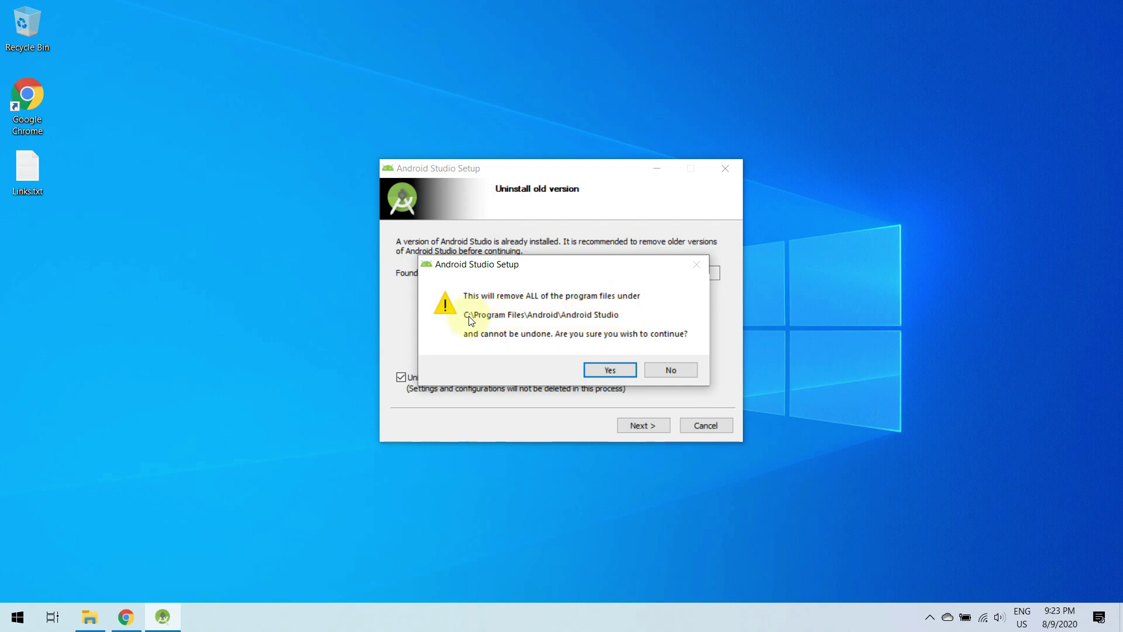
pyautogui.click(612, 374)
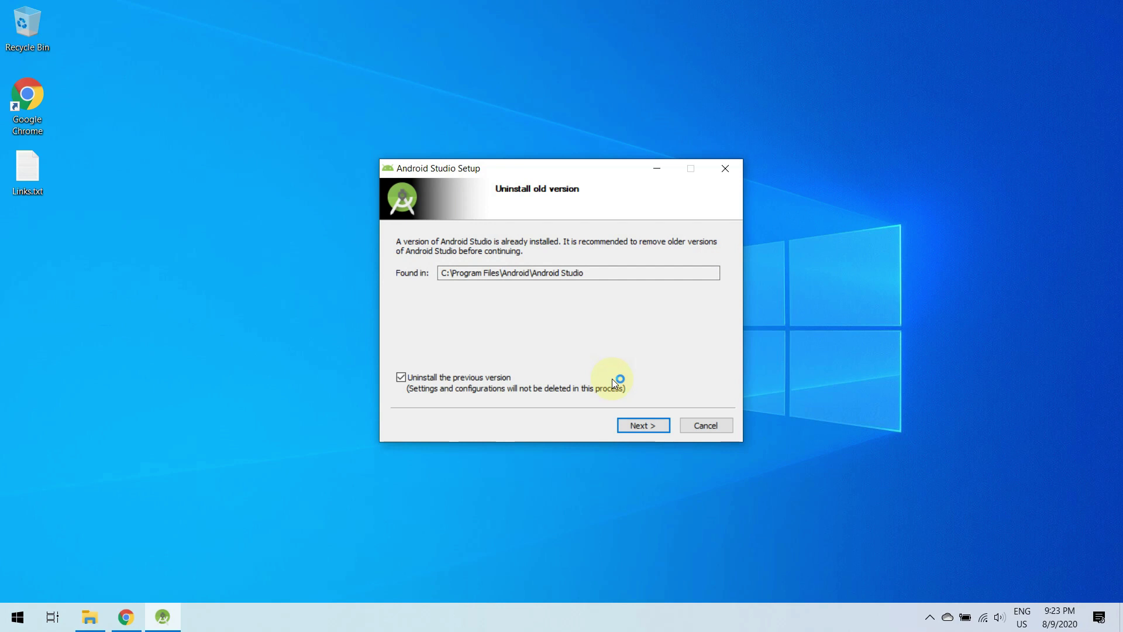
pyautogui.click(643, 425)
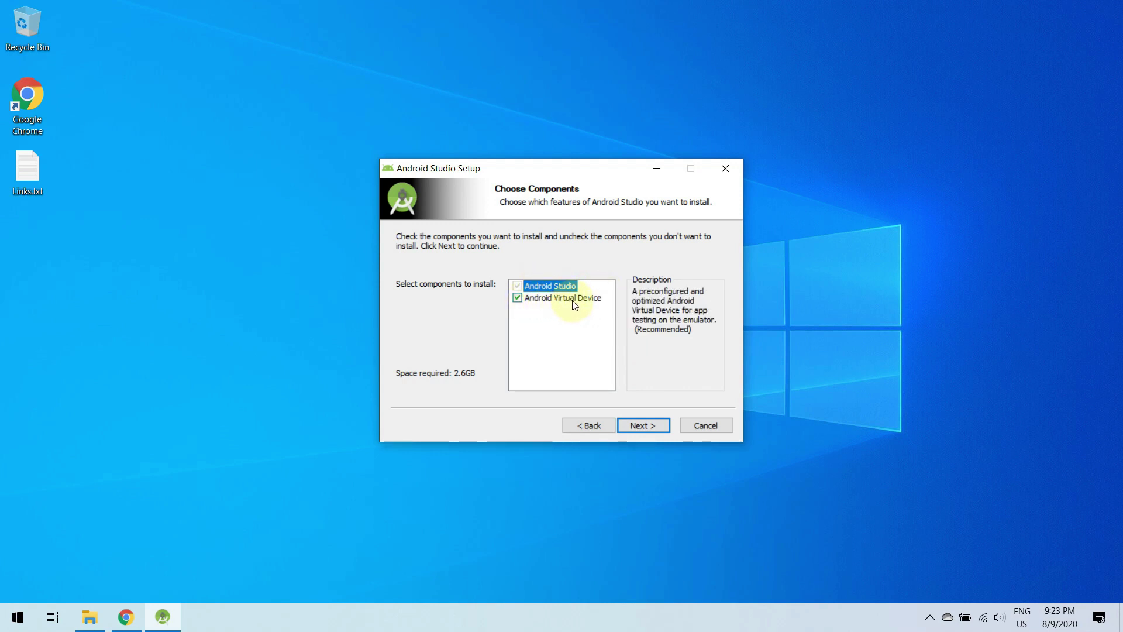
# Step: Install Android Studio and Android Virtual Device to C:\Program Files\Android\Android Studio with the Android Studio Start Menu folder, showing the installation details
pyautogui.click(636, 424)
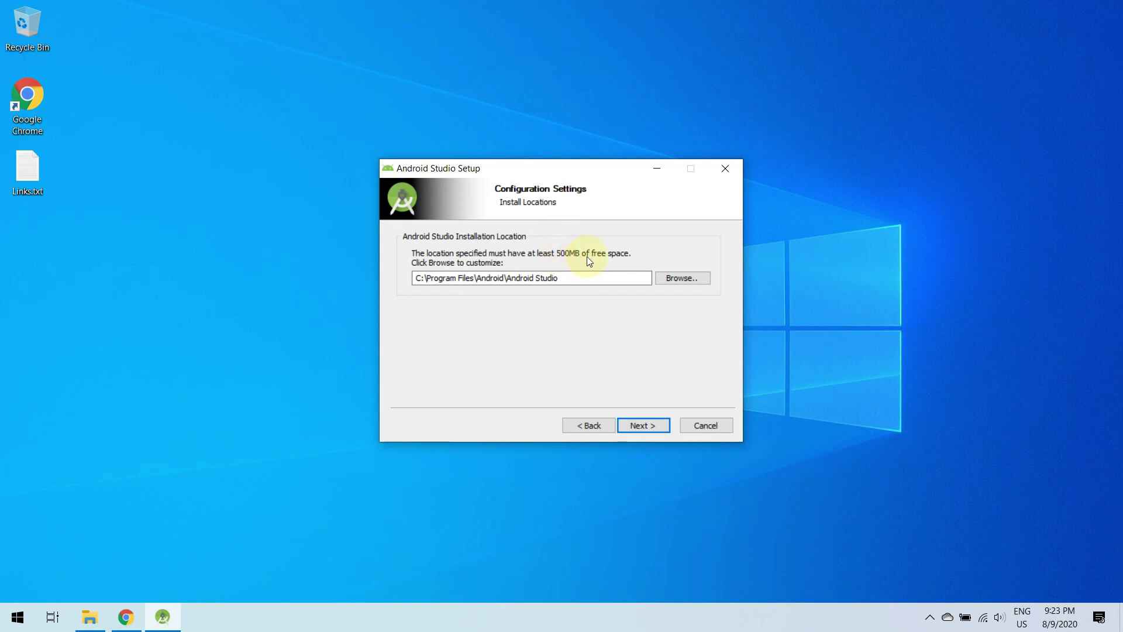
pyautogui.click(642, 425)
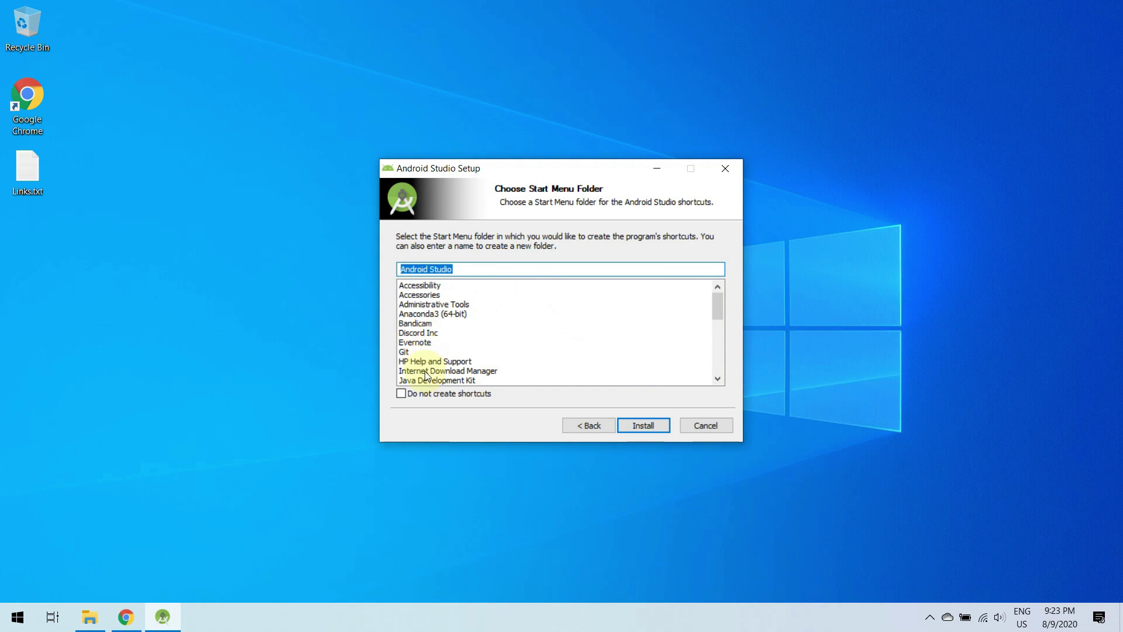
pyautogui.click(640, 427)
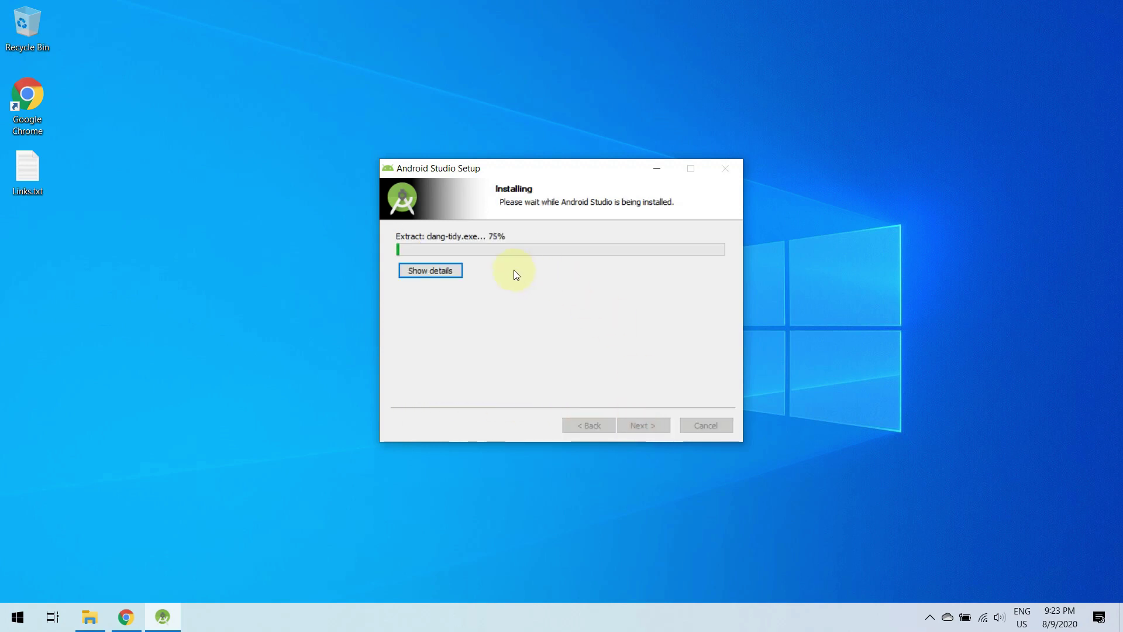
pyautogui.click(451, 271)
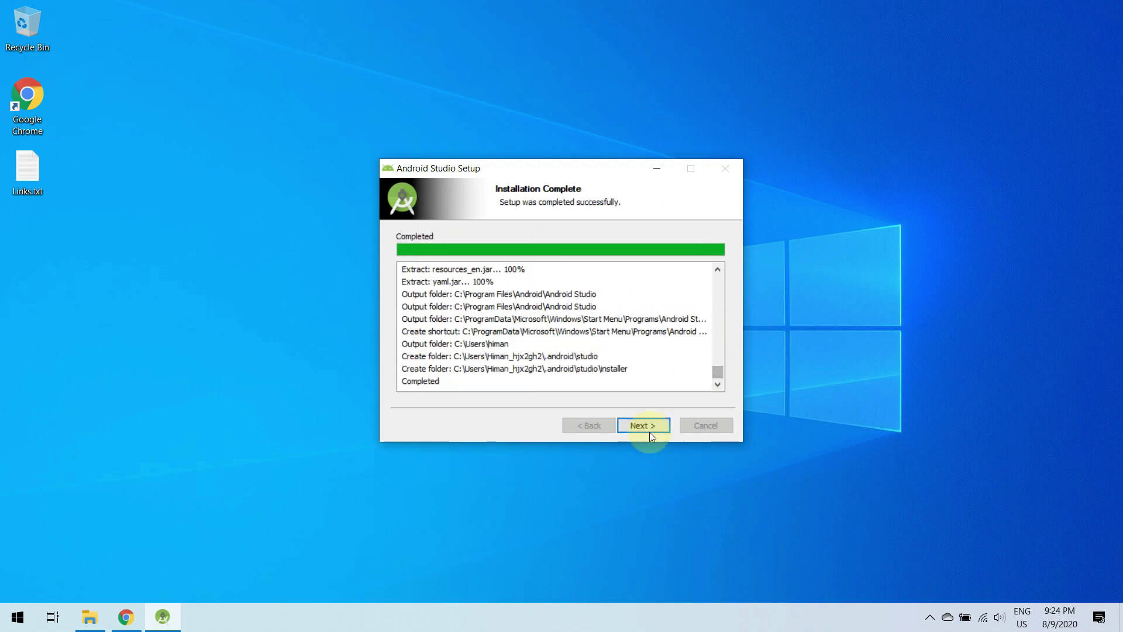
# Step: Finish the installer and start Android Studio without importing settings, agreeing to send usage statistics to Google
pyautogui.click(653, 427)
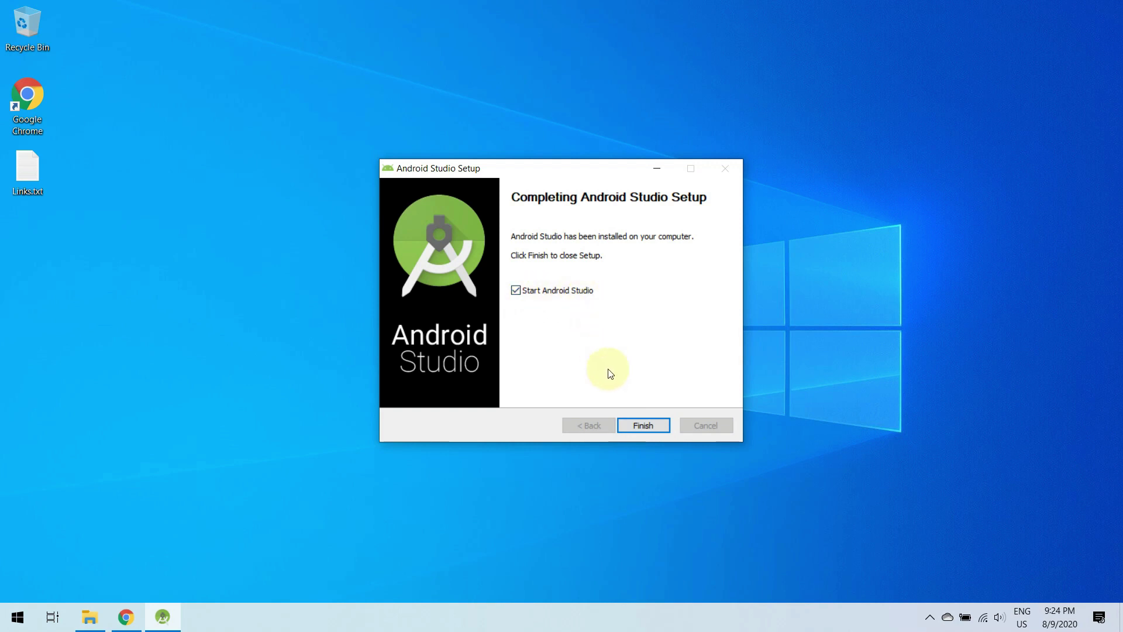
pyautogui.click(640, 426)
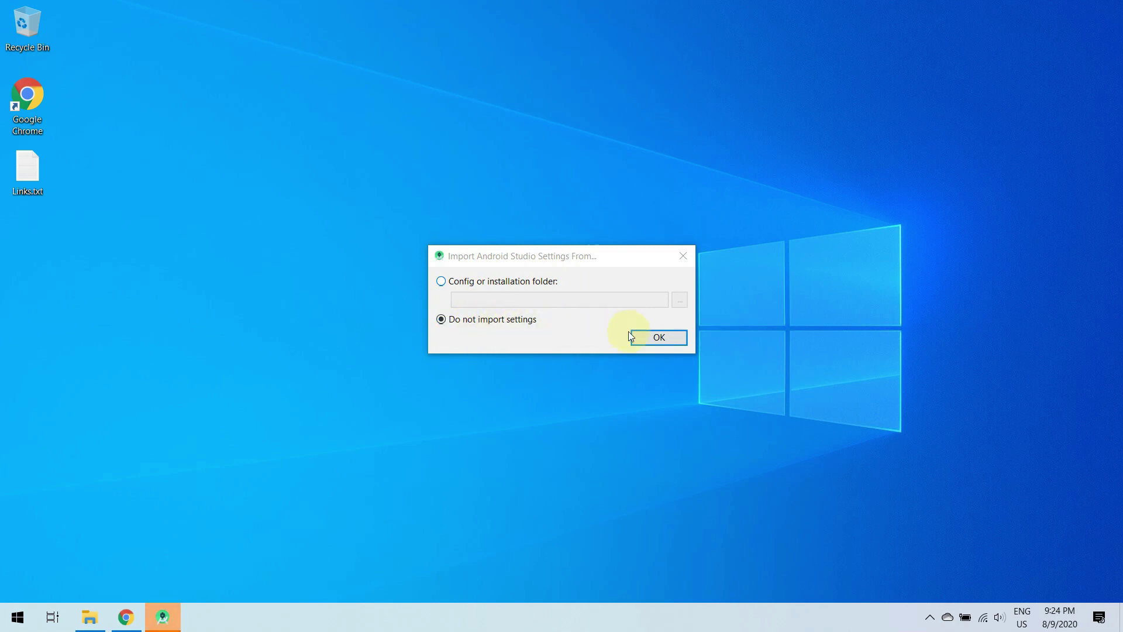
pyautogui.click(672, 340)
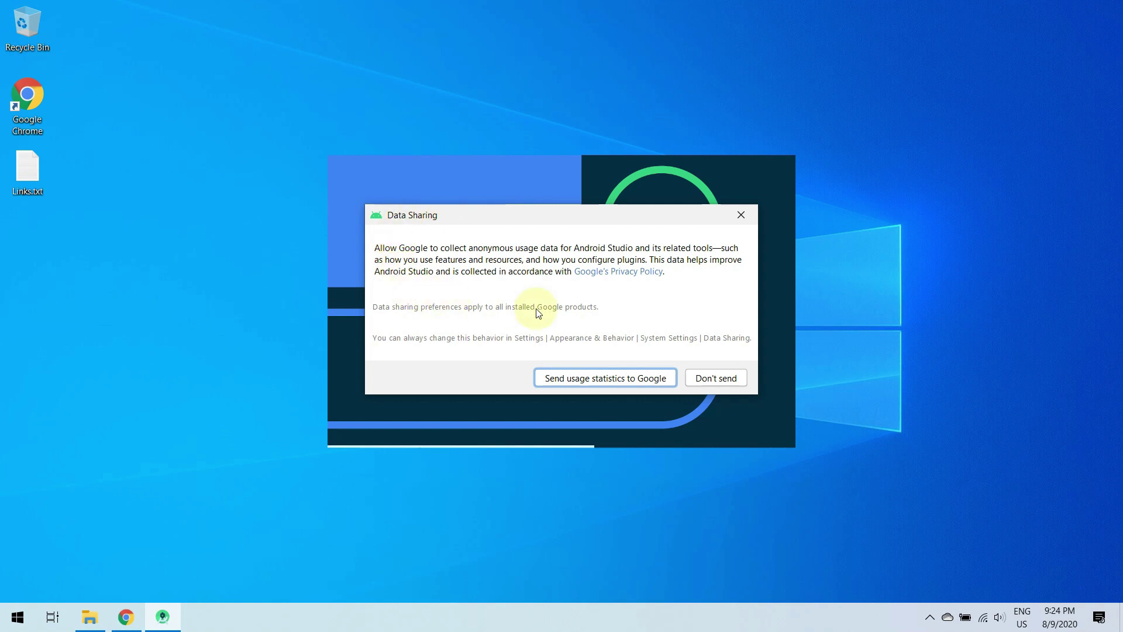
pyautogui.click(592, 378)
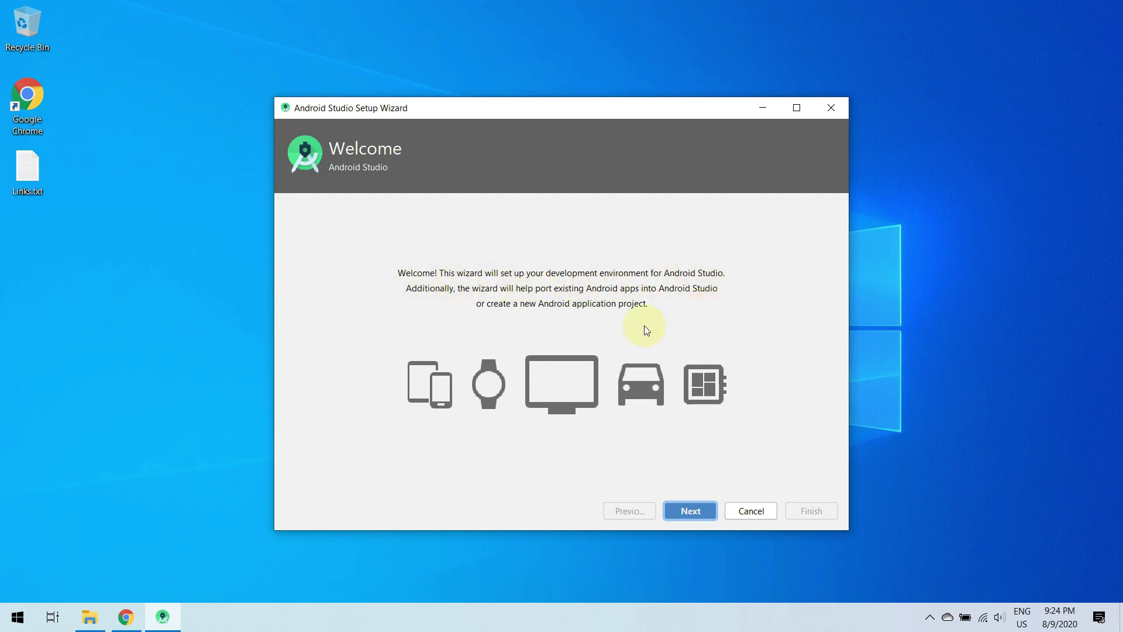
# Step: Choose the Standard install type and Light theme in the setup wizard, review the settings and start the component download
pyautogui.click(689, 507)
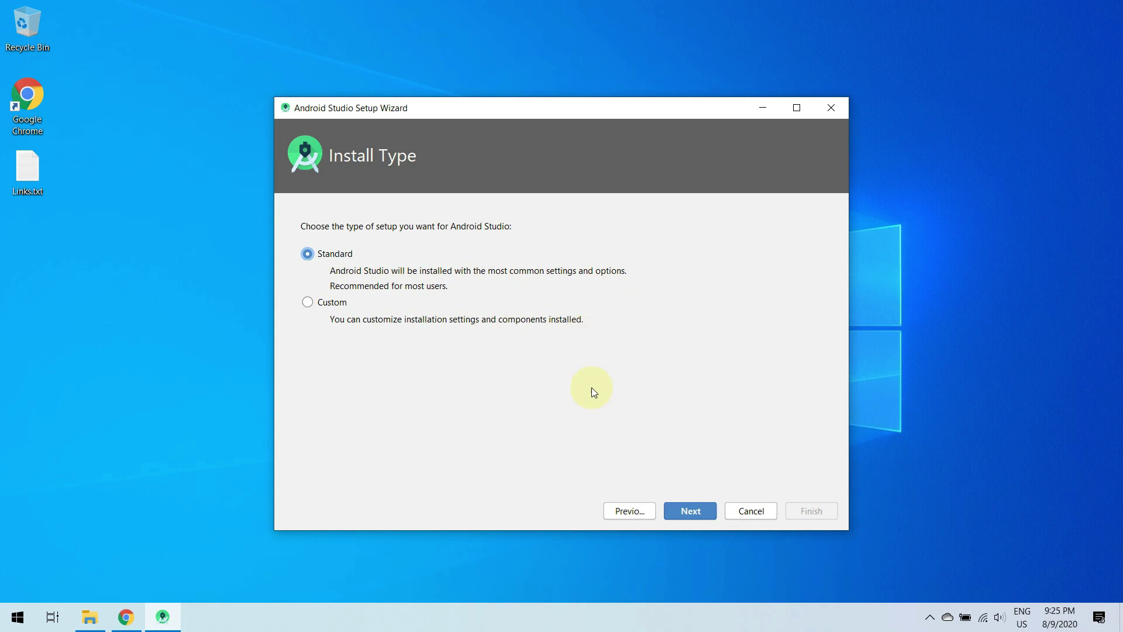
pyautogui.click(688, 511)
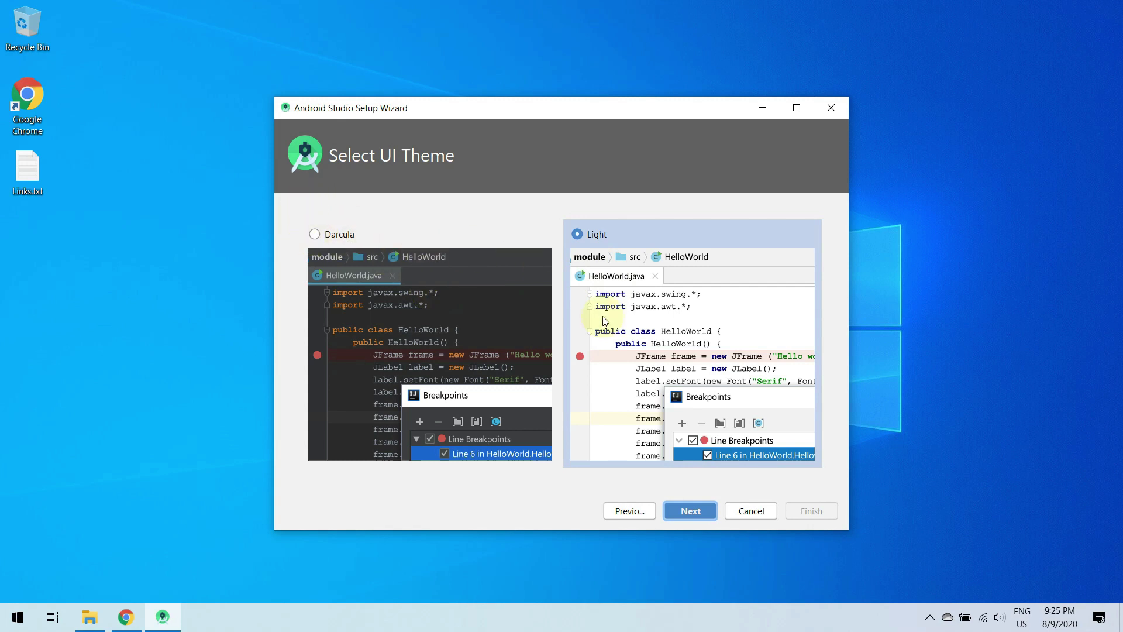
pyautogui.click(689, 511)
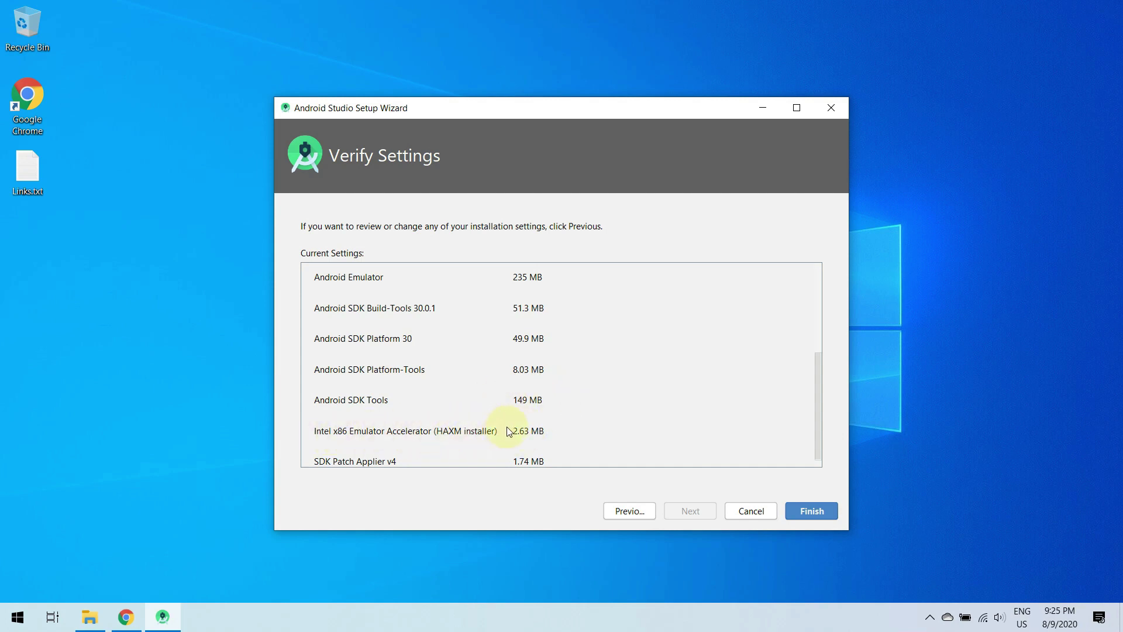
pyautogui.click(359, 460)
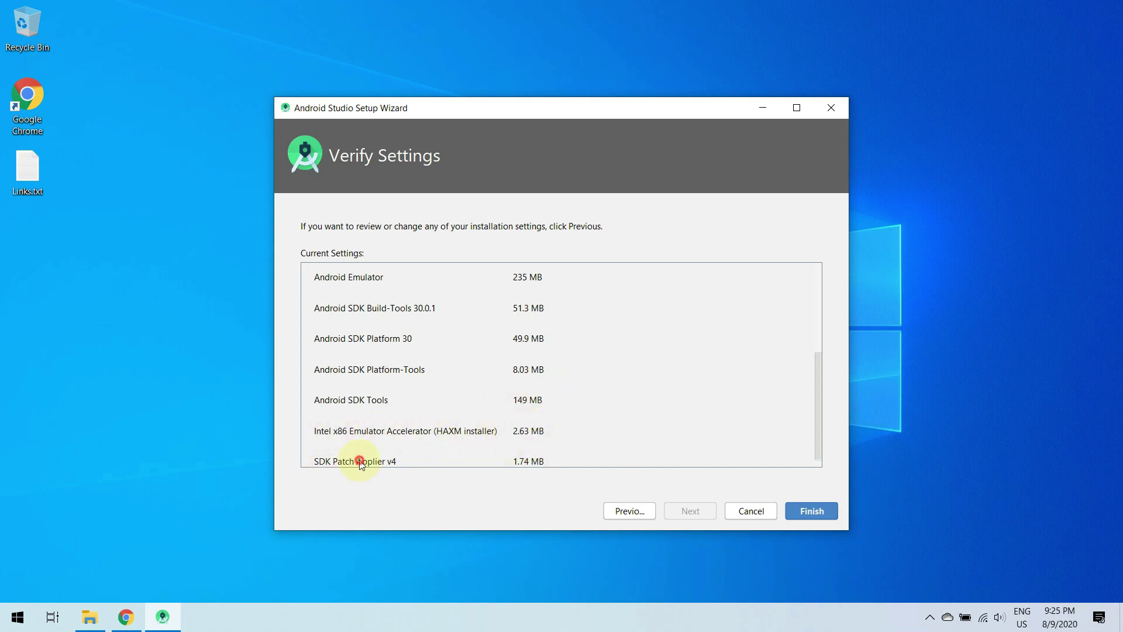
pyautogui.scroll(-1, 626, 419)
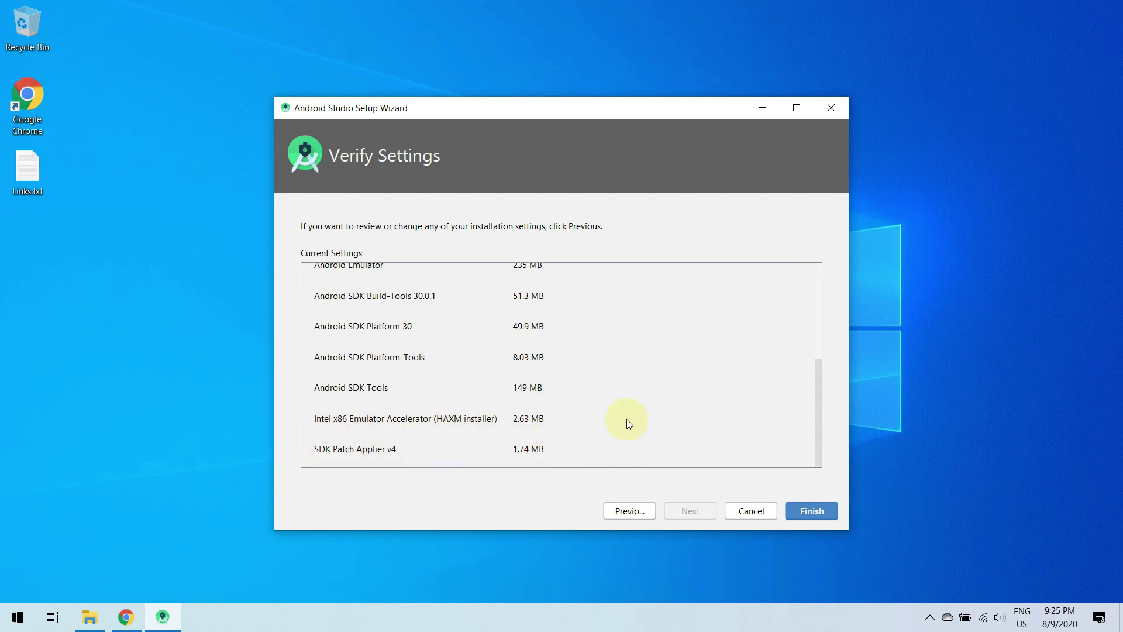
pyautogui.click(824, 510)
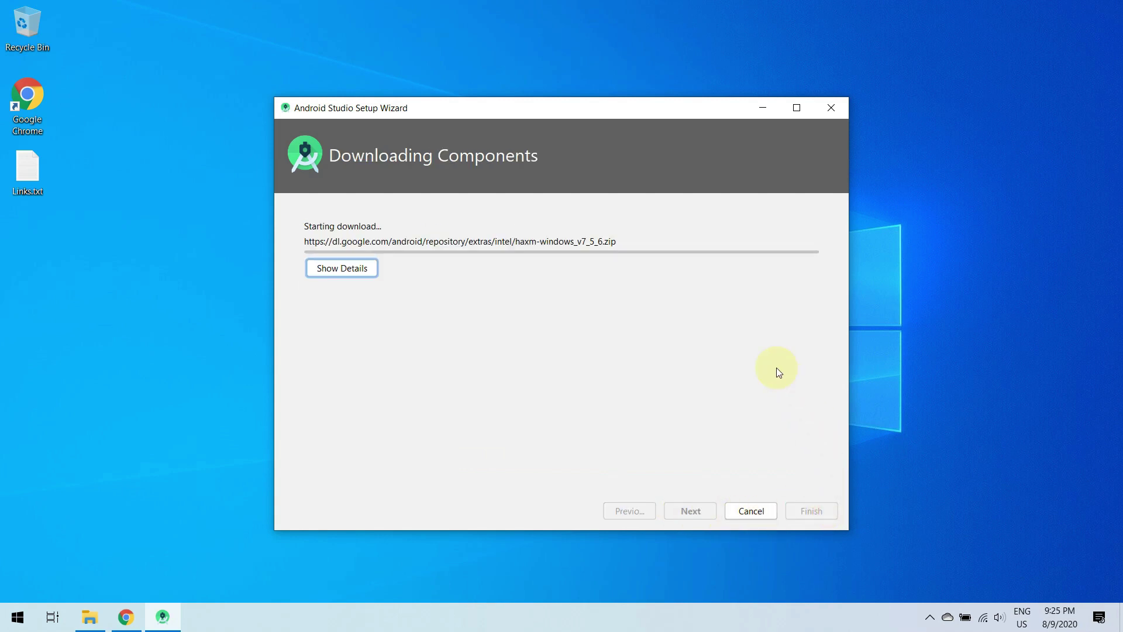
# Step: Show the component download details and finish the setup wizard once the components are installed
pyautogui.click(343, 270)
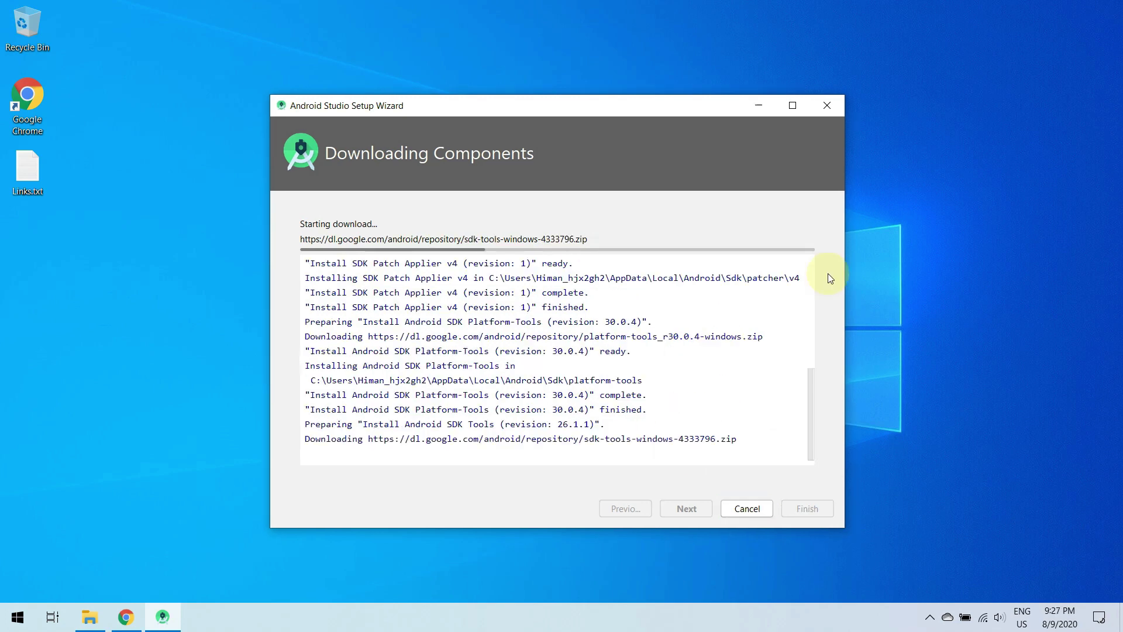
pyautogui.click(752, 440)
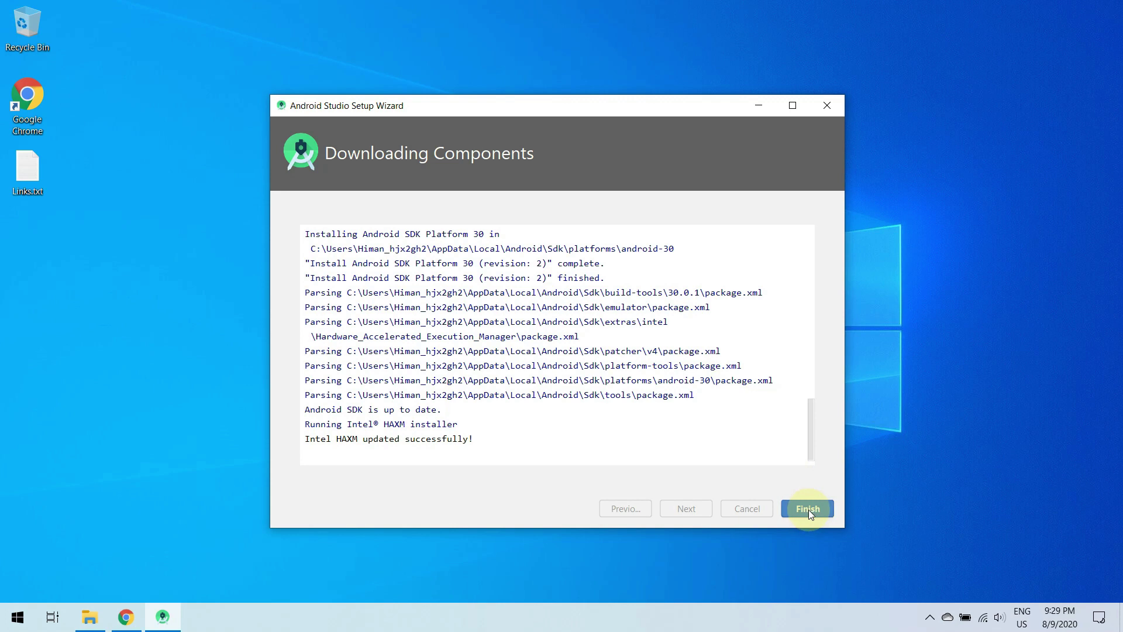
pyautogui.click(808, 509)
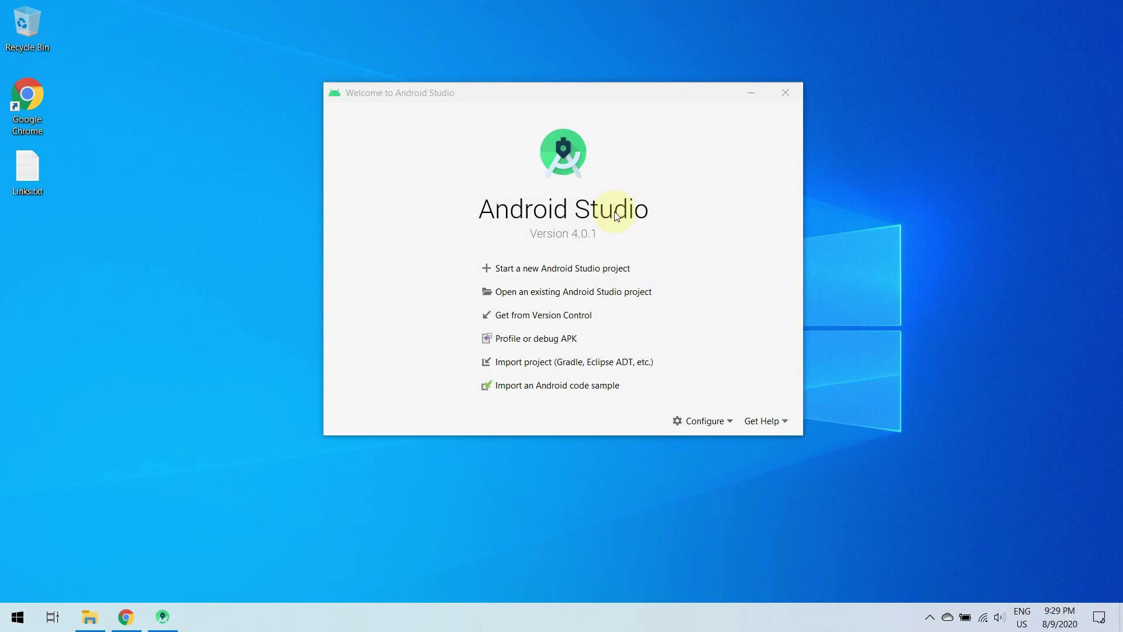
# Step: Start a new Android Studio project from the Empty Activity template and name it HelloWorld
pyautogui.click(553, 270)
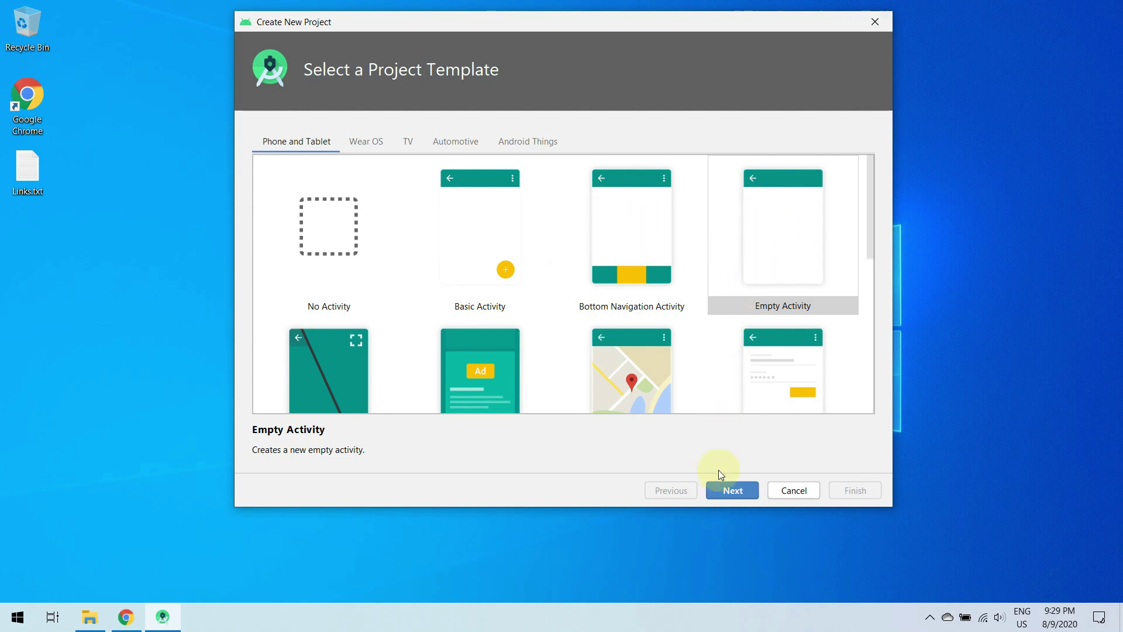
pyautogui.click(744, 491)
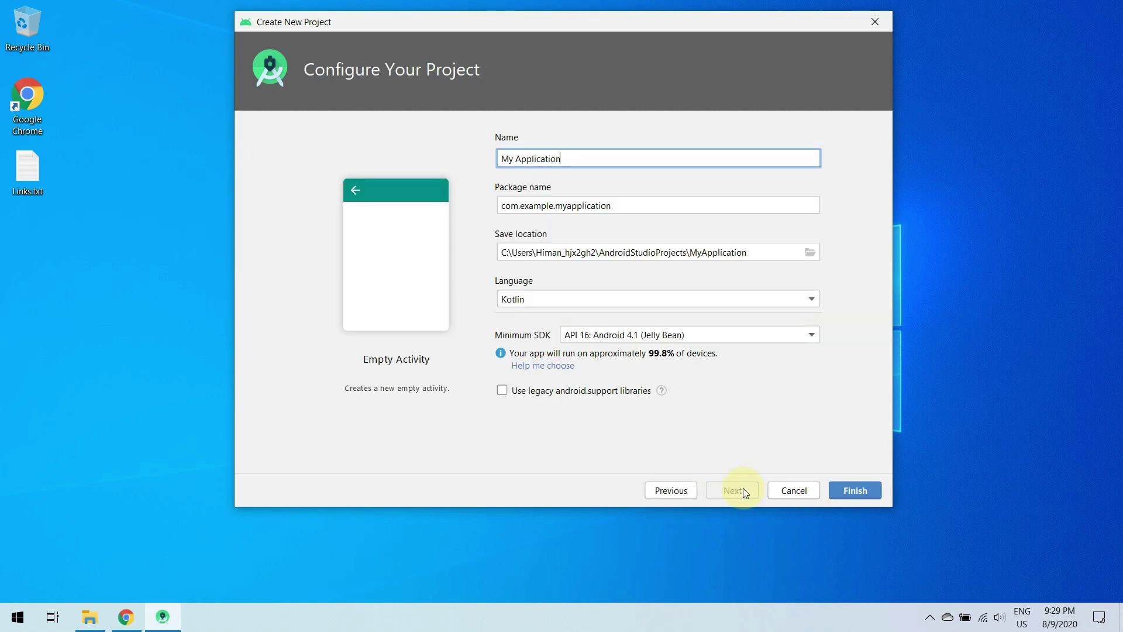
pyautogui.tripleClick(592, 160)
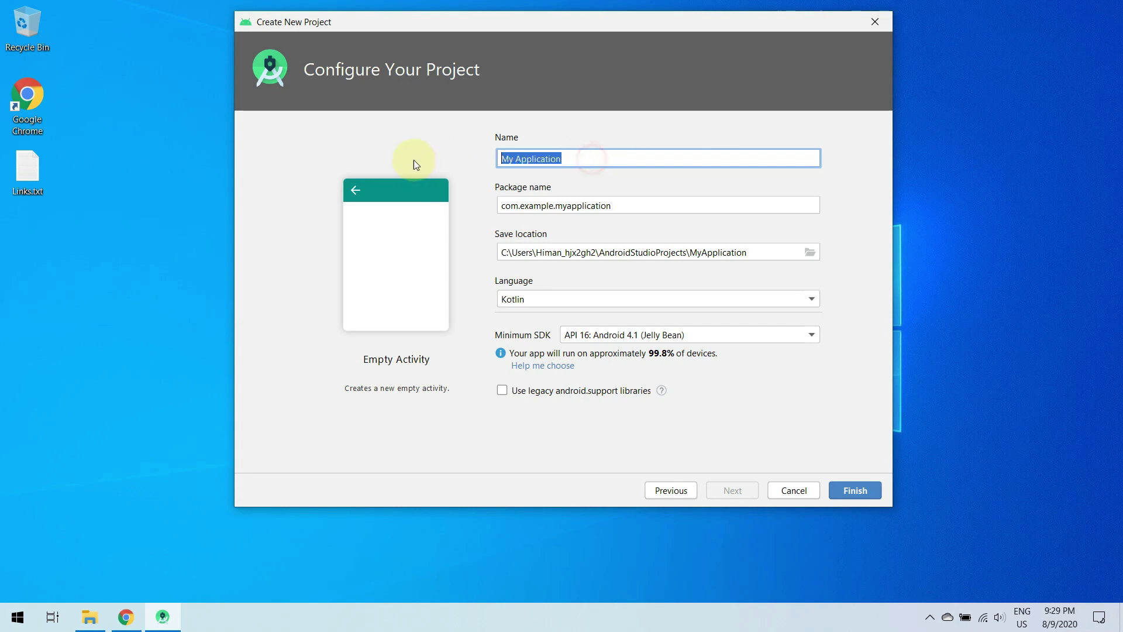
pyautogui.write('He')
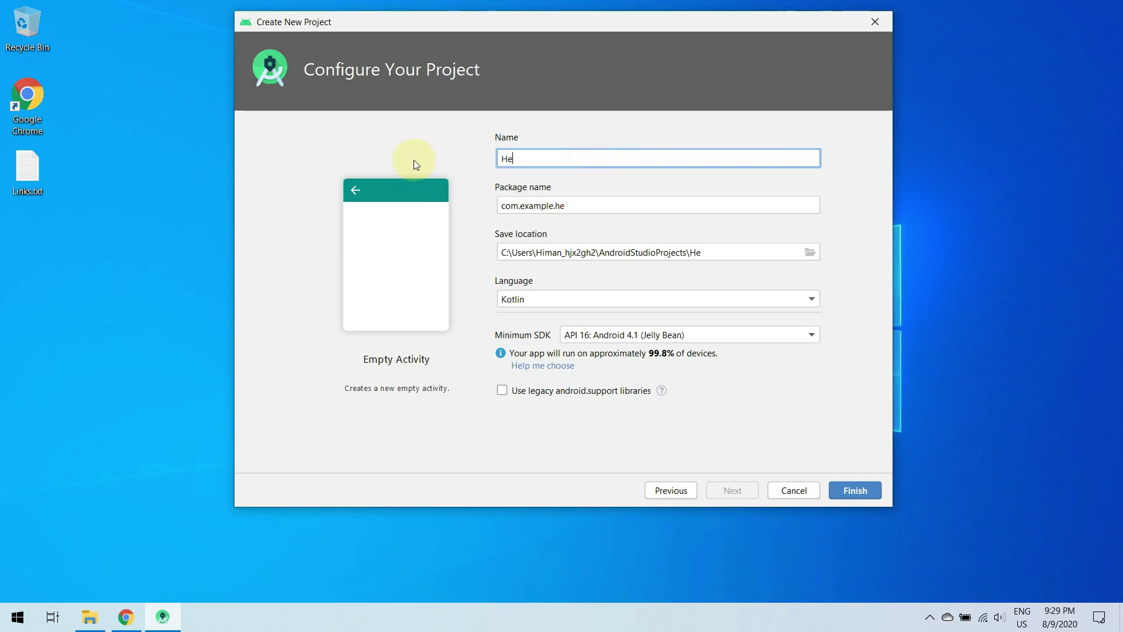
pyautogui.write('lloWorld')
# Step: Set the new project's package name to com.techdecode.app
pyautogui.moveTo(622, 206); pyautogui.dragTo(497, 204)
pyautogui.write('co')
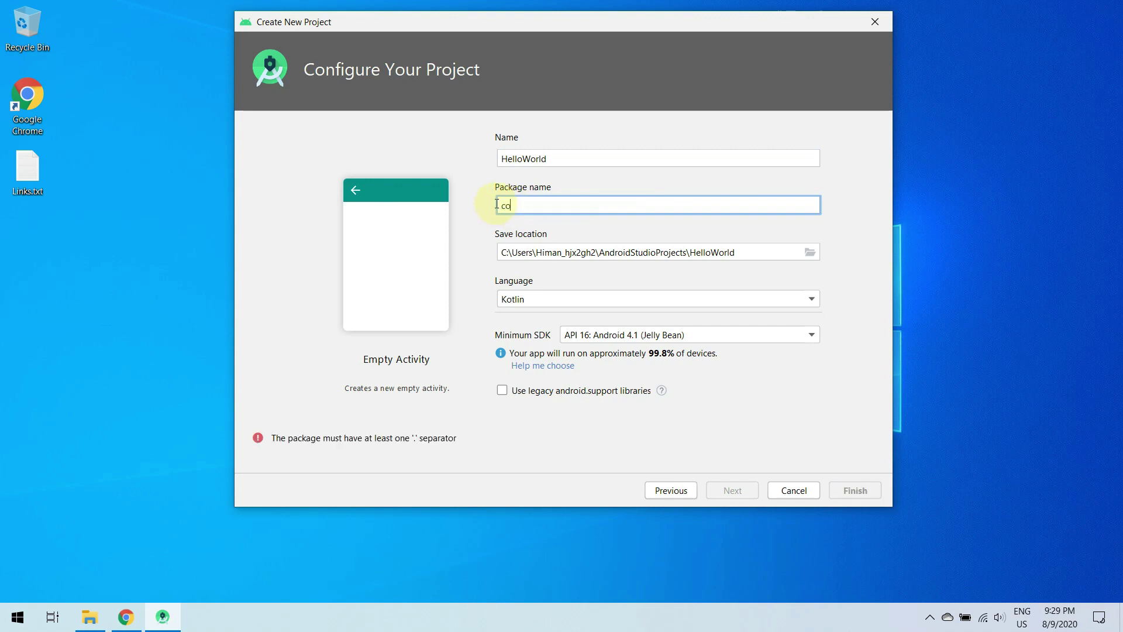
pyautogui.write('m.techde')
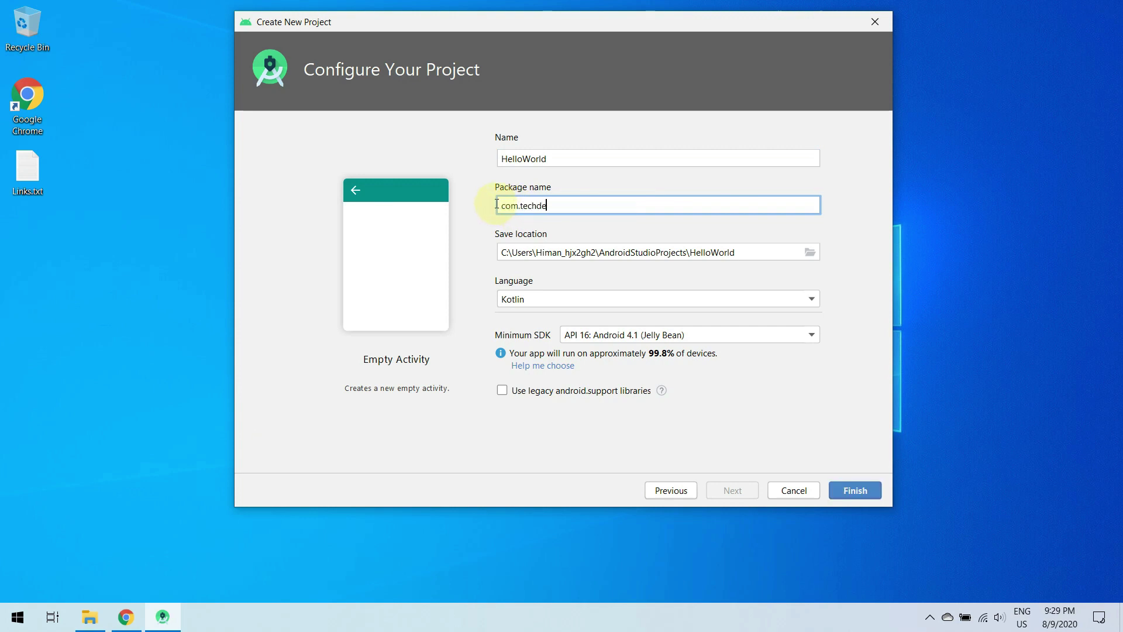
pyautogui.write('code.app')
# Step: Set the project language to Java and the minimum SDK to API 22: Android 5.1 (Lollipop)
pyautogui.click(595, 299)
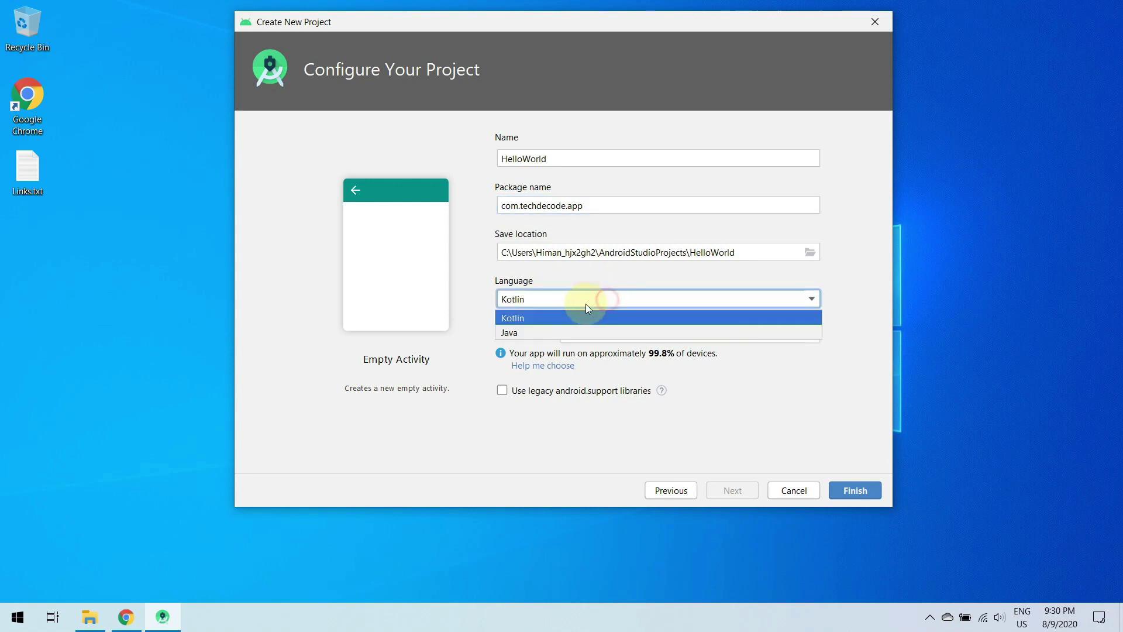
pyautogui.click(519, 332)
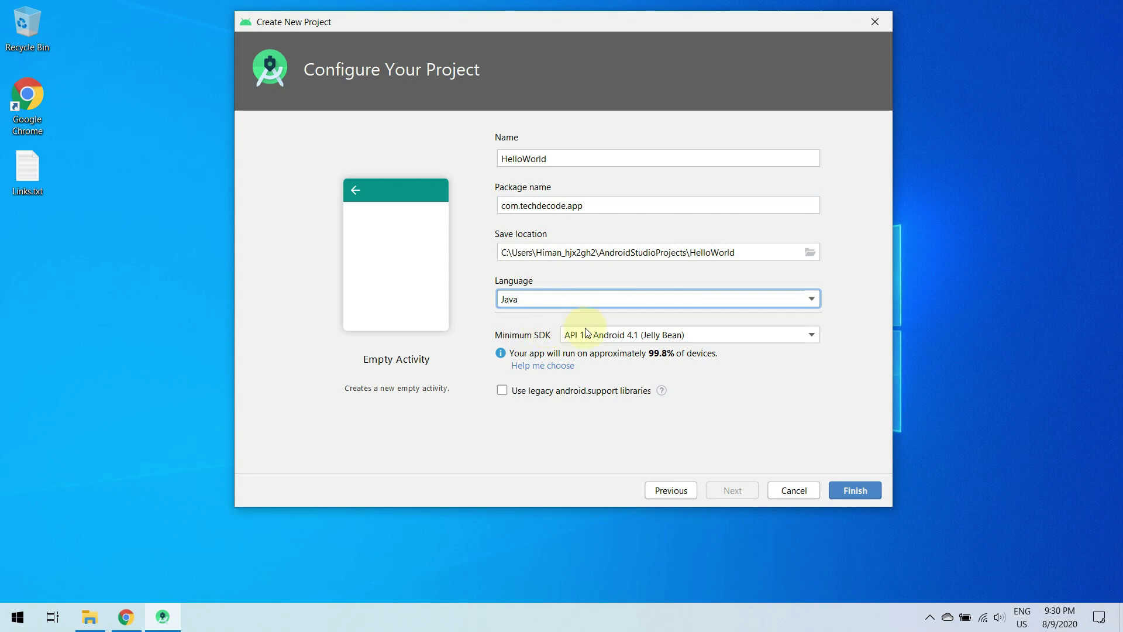
pyautogui.click(691, 339)
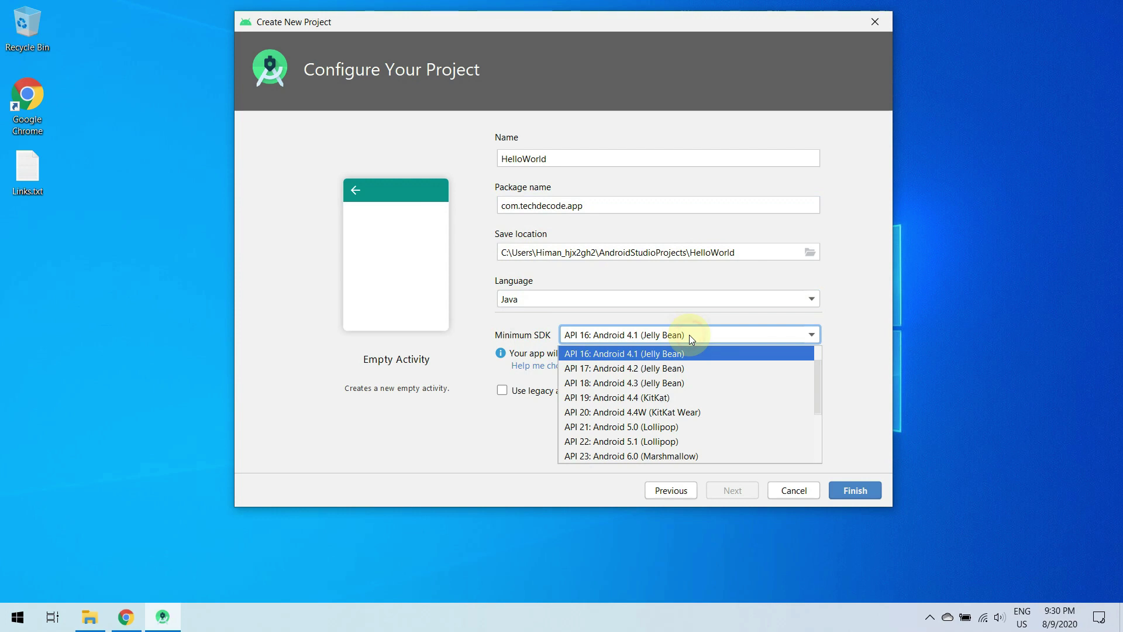
pyautogui.scroll(-1, 673, 381)
pyautogui.click(669, 398)
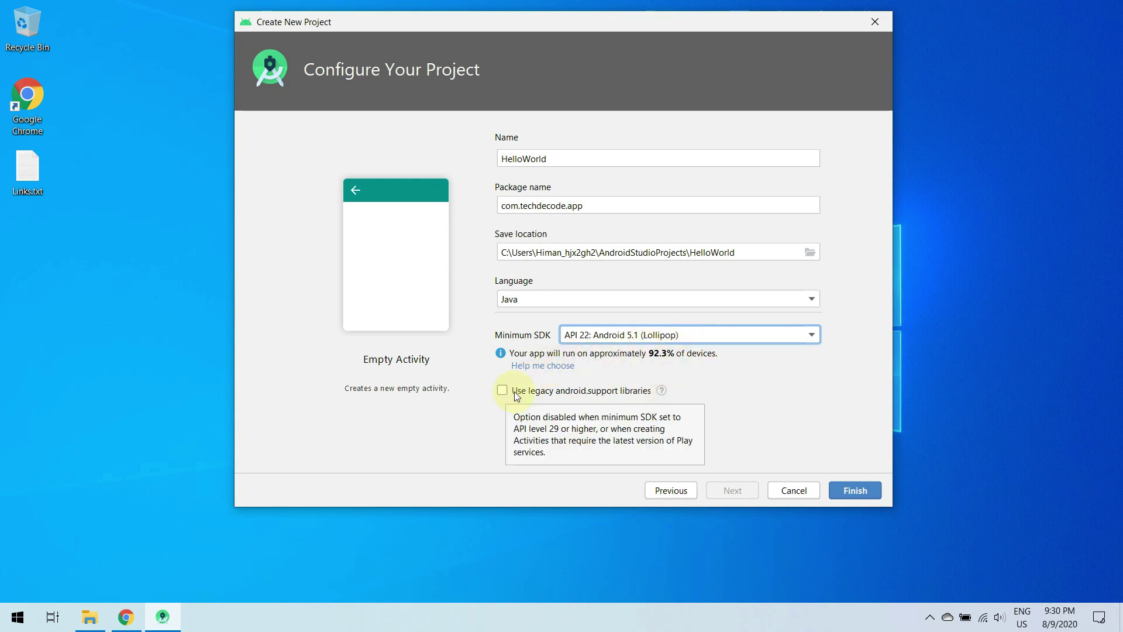
# Step: Create the HelloWorld project and maximize its Android Studio window
pyautogui.click(853, 490)
pyautogui.press('Return')
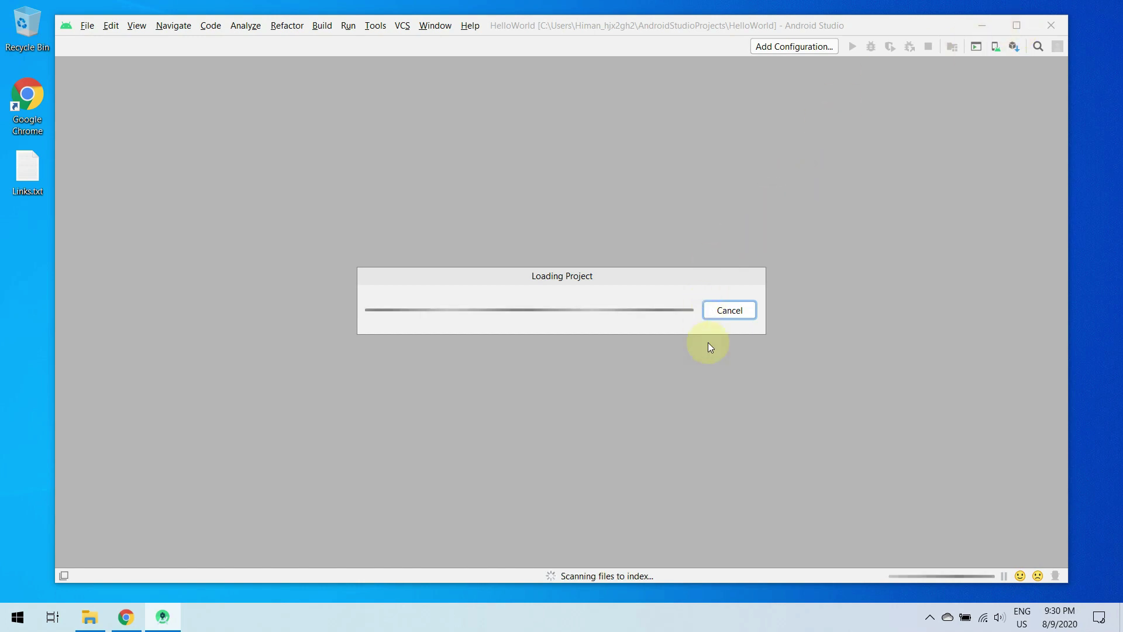
pyautogui.click(1016, 25)
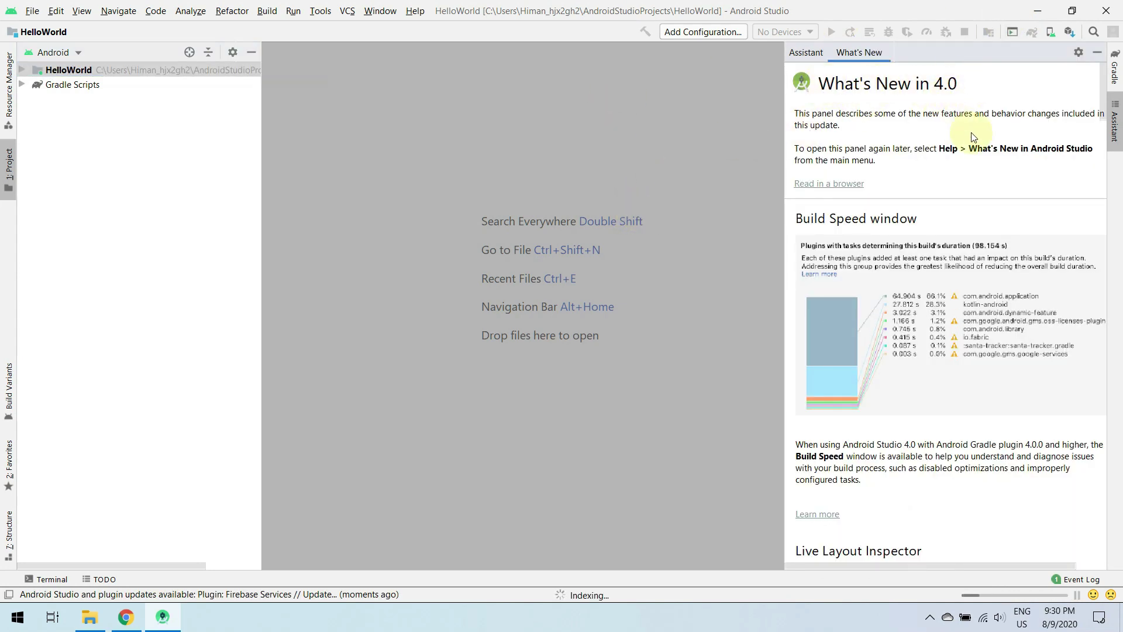
# Step: Read through the What's New in 4.0 notes on the new features
pyautogui.scroll(-5, 965, 217)
pyautogui.scroll(-10, 888, 261)
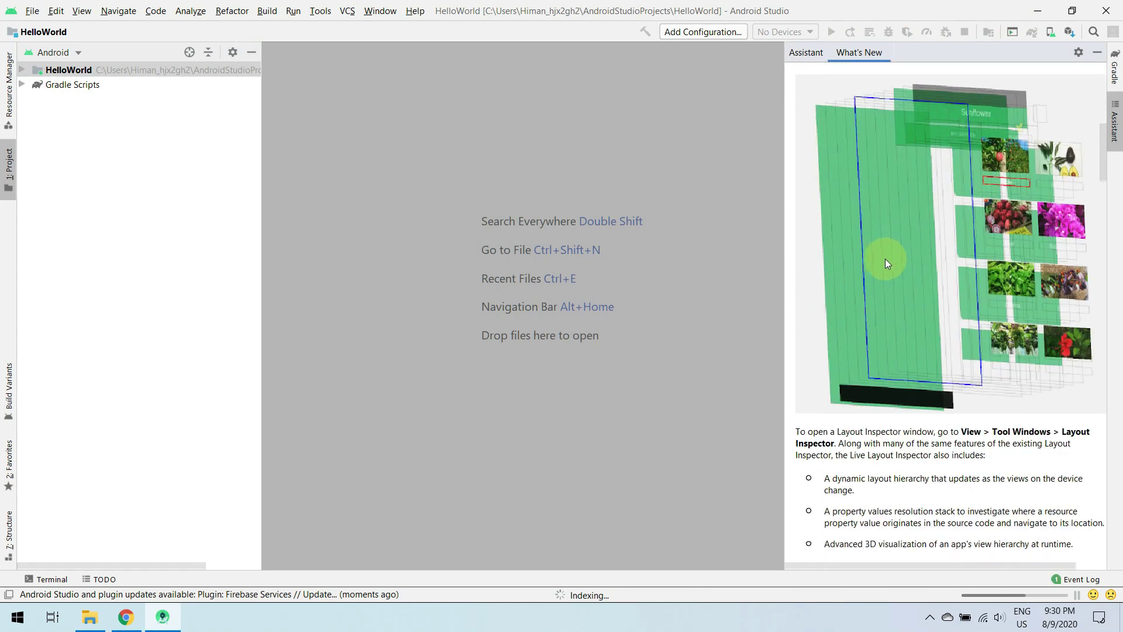
pyautogui.scroll(-3, 878, 263)
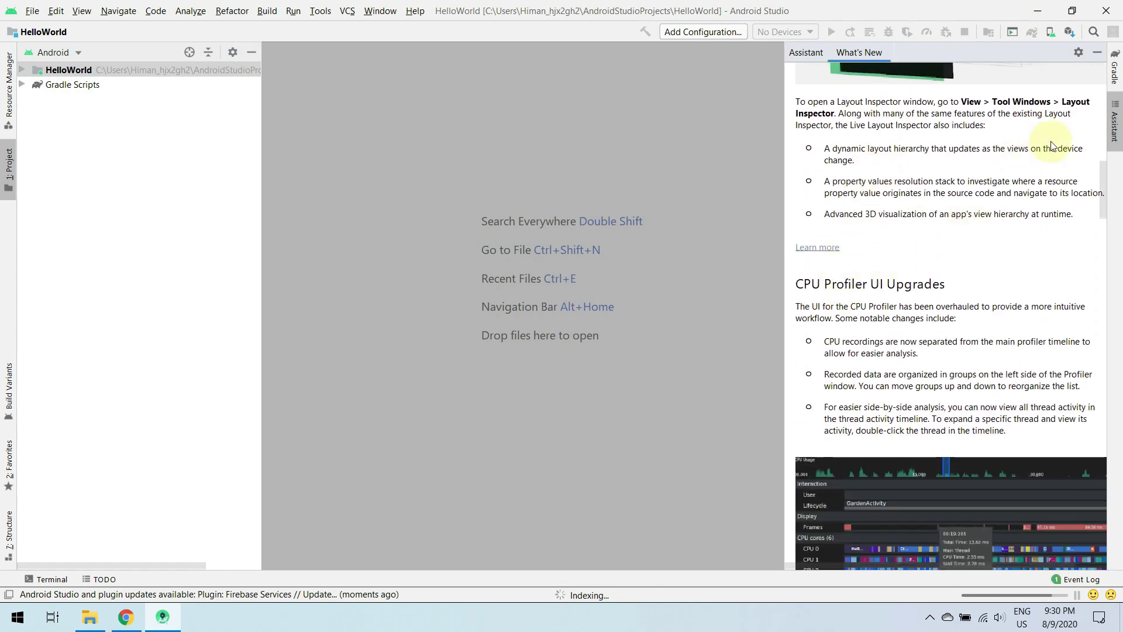
# Step: Hide the Assistant pane with the What's New notes and show the MainActivity.java code in the editor
pyautogui.click(1116, 126)
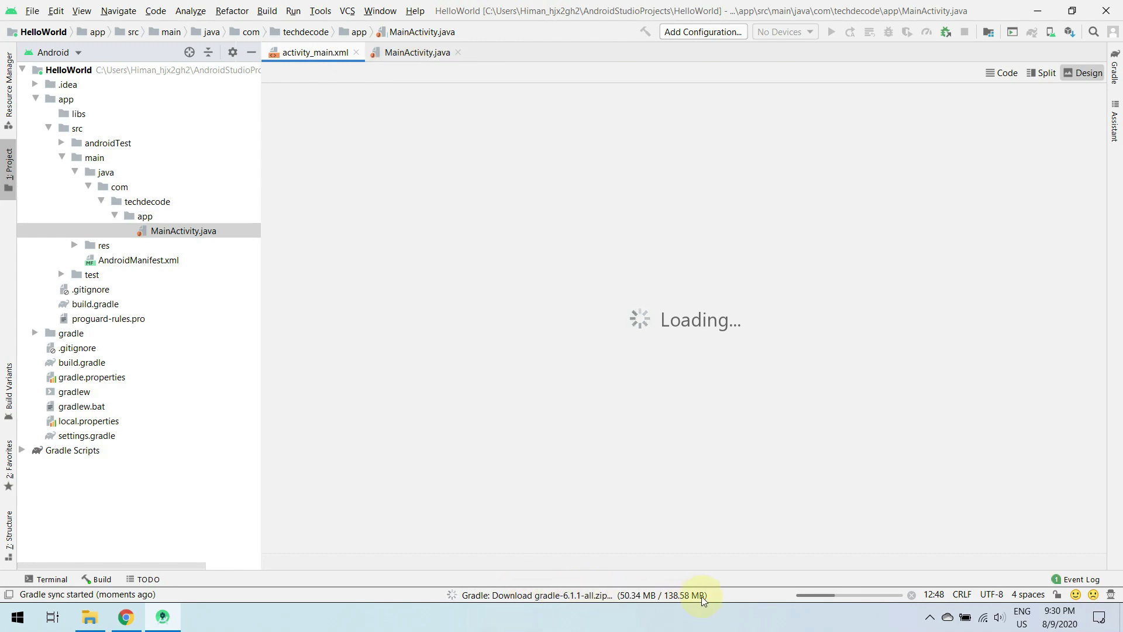
pyautogui.click(410, 52)
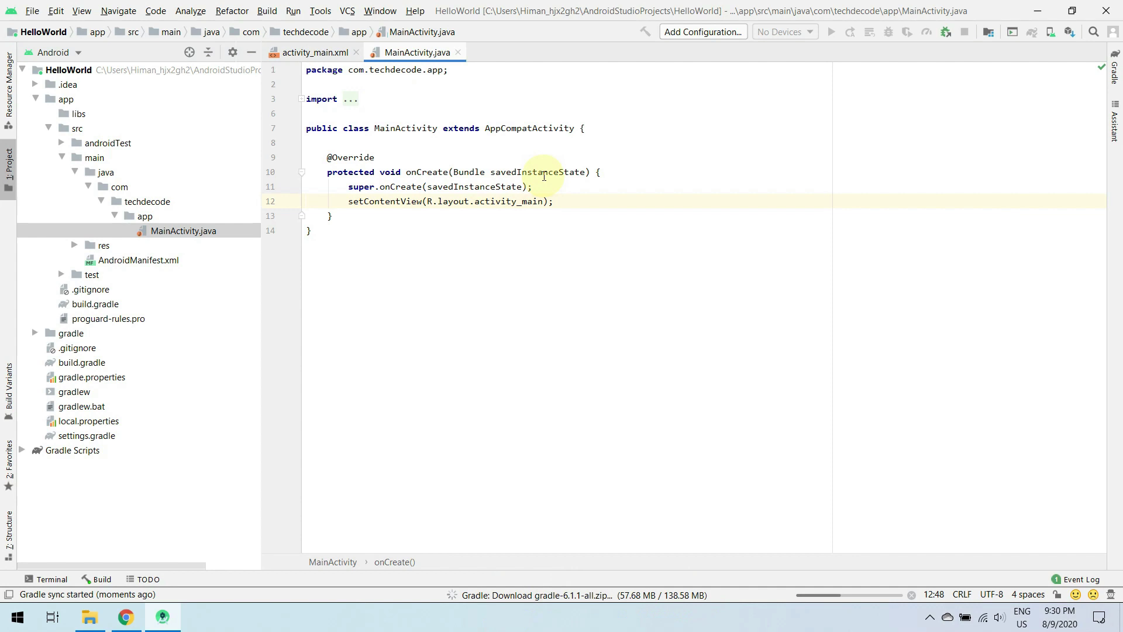
# Step: Set the editor font size to 18 in the settings and apply it
pyautogui.click(32, 11)
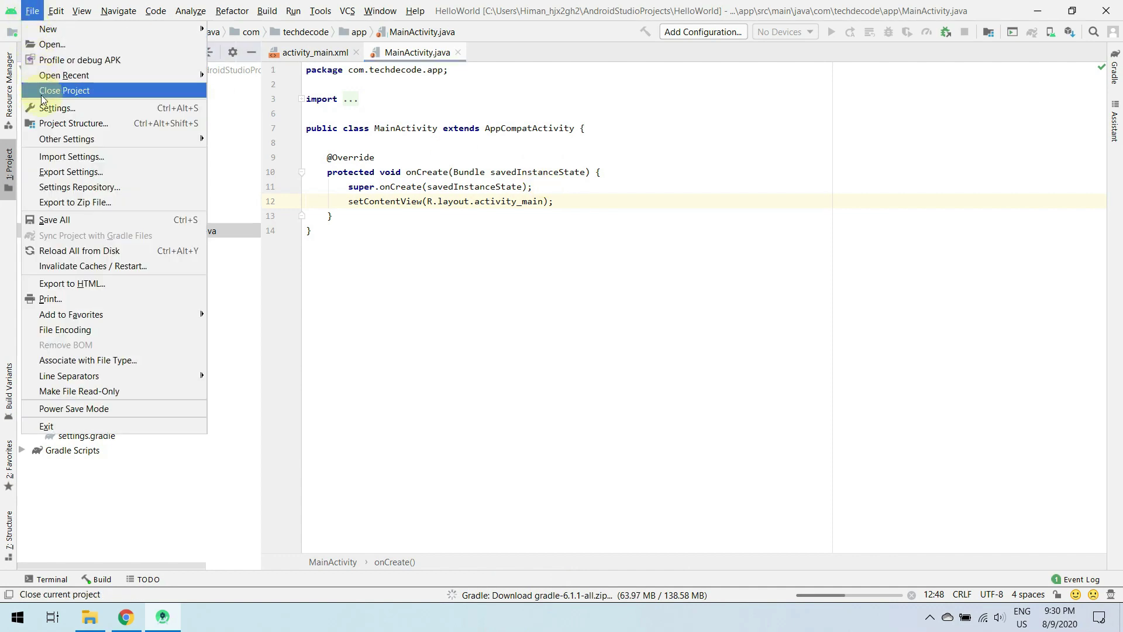
pyautogui.moveTo(45, 143)
pyautogui.click(57, 108)
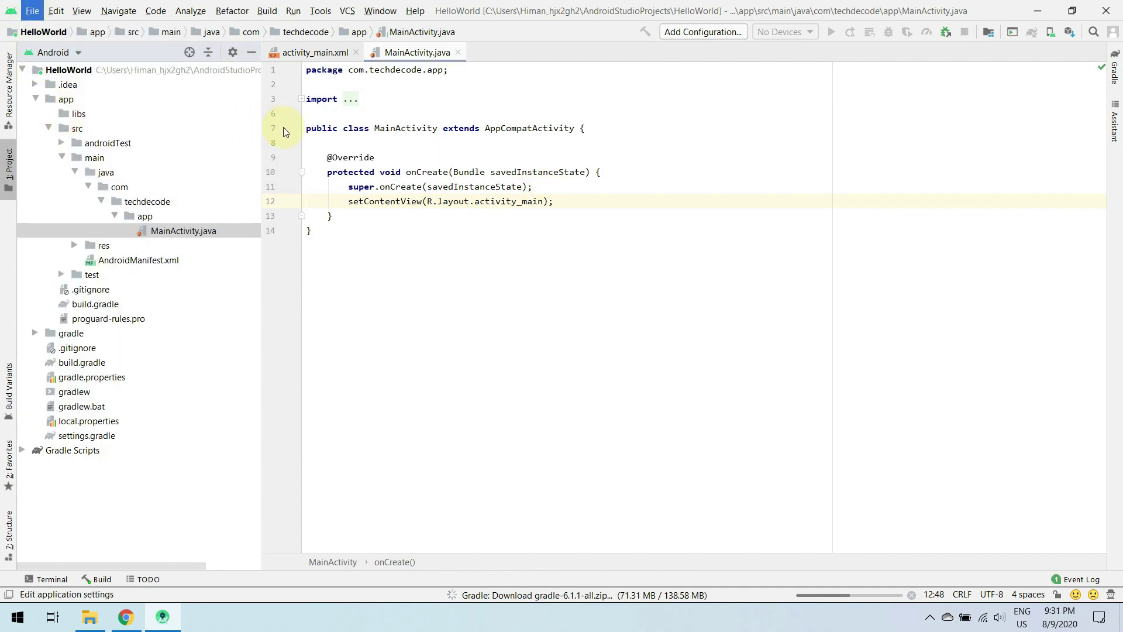
pyautogui.click(266, 275)
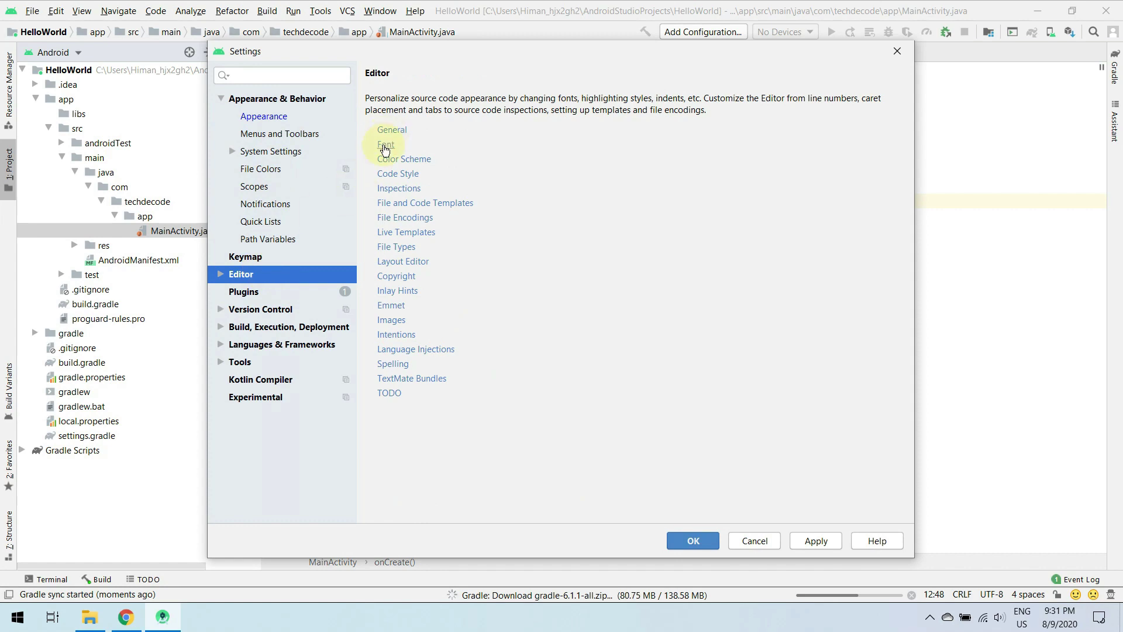
pyautogui.click(383, 145)
pyautogui.doubleClick(458, 133)
pyautogui.write('18')
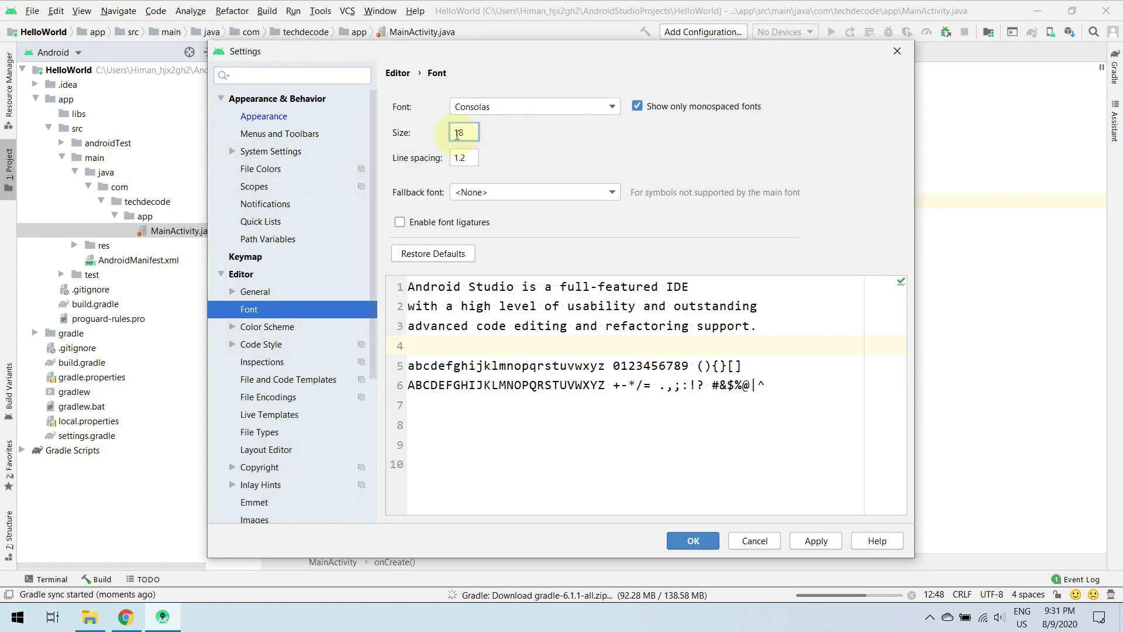
pyautogui.press('Return')
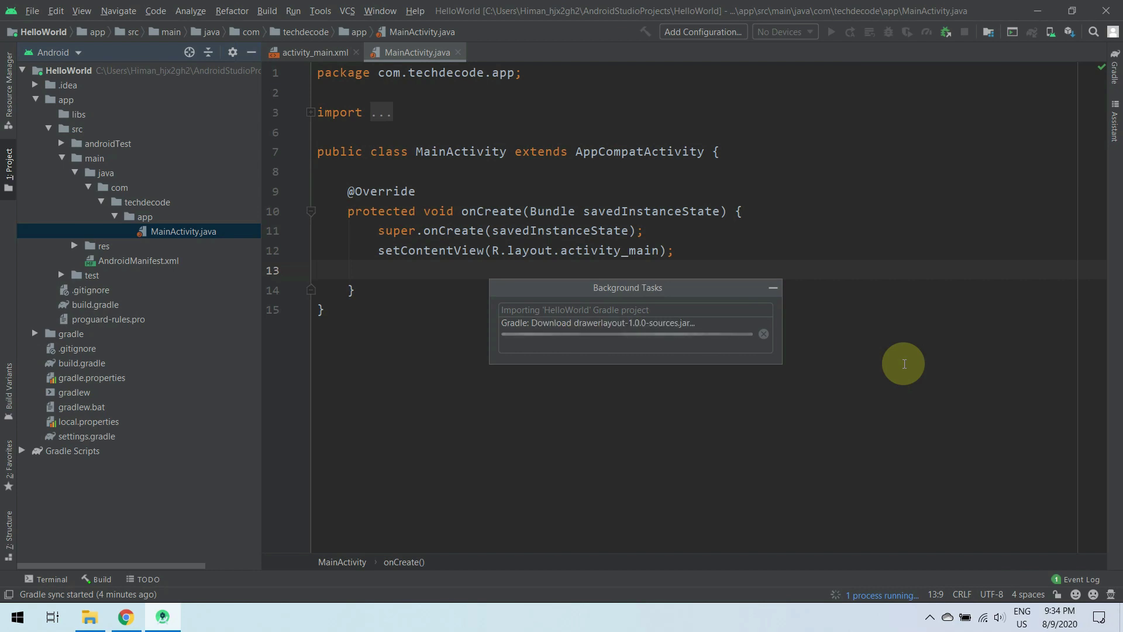
# Step: Dismiss the background tasks window and show activity_main.xml with only the Design surface in its preview
pyautogui.click(774, 288)
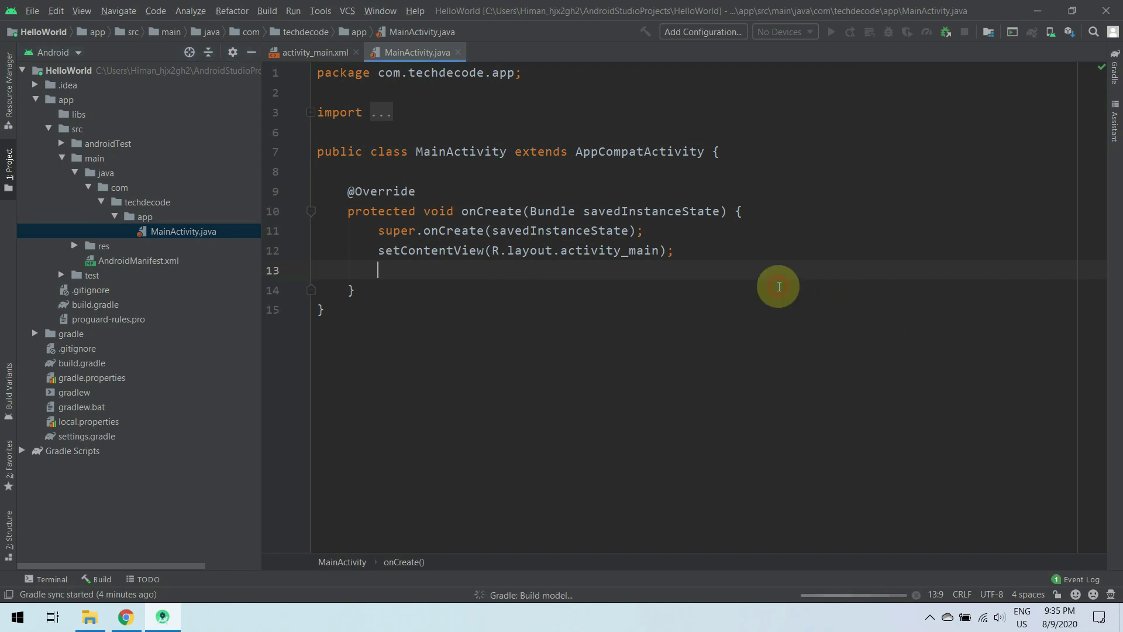
pyautogui.click(302, 52)
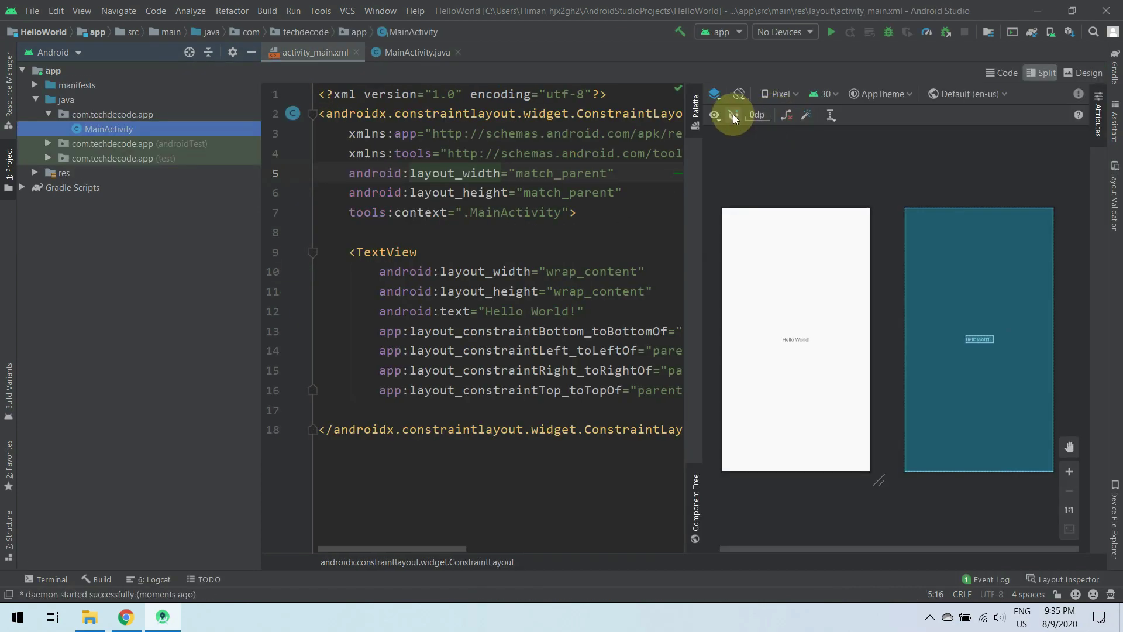
pyautogui.click(718, 94)
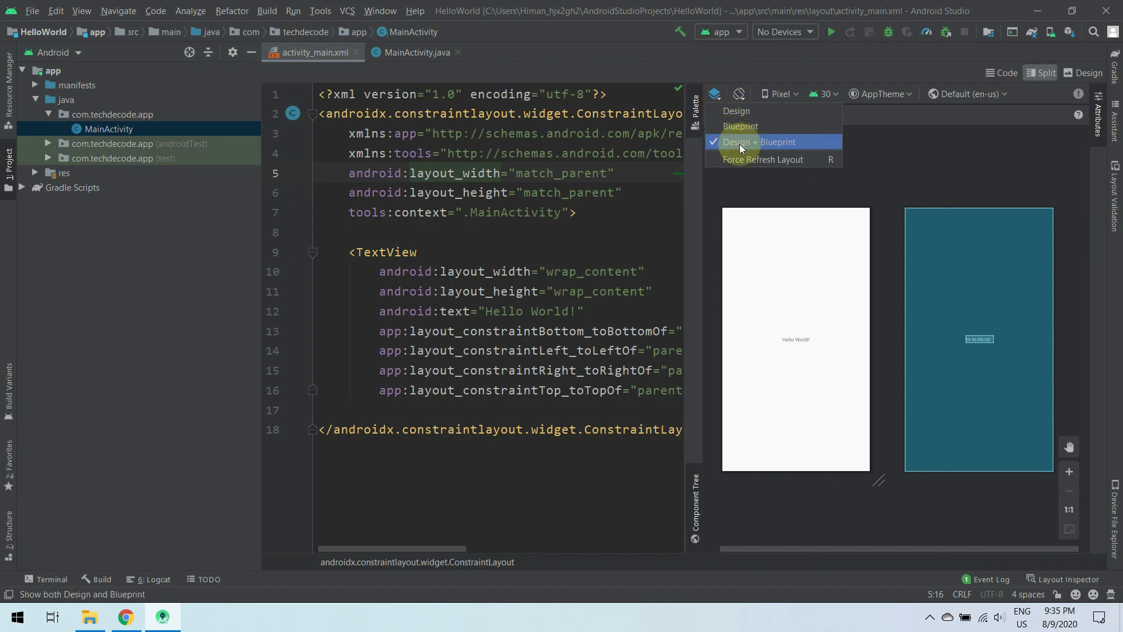
pyautogui.click(739, 111)
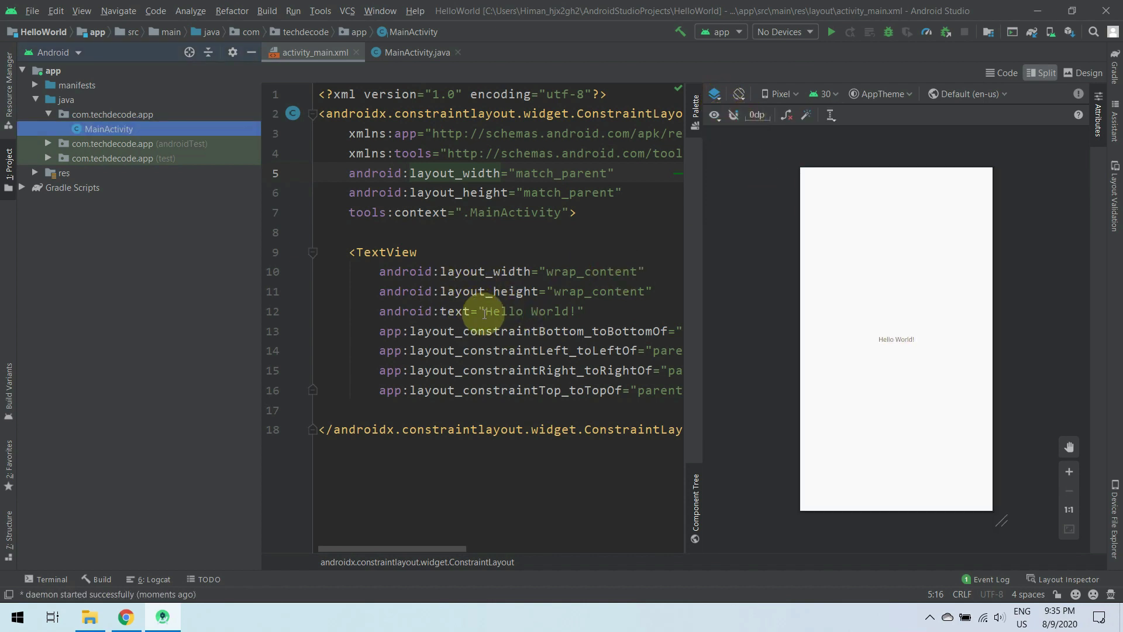
# Step: Change the TextView's android:text value in activity_main.xml to "Subscribe Us!"
pyautogui.moveTo(486, 312); pyautogui.dragTo(590, 319)
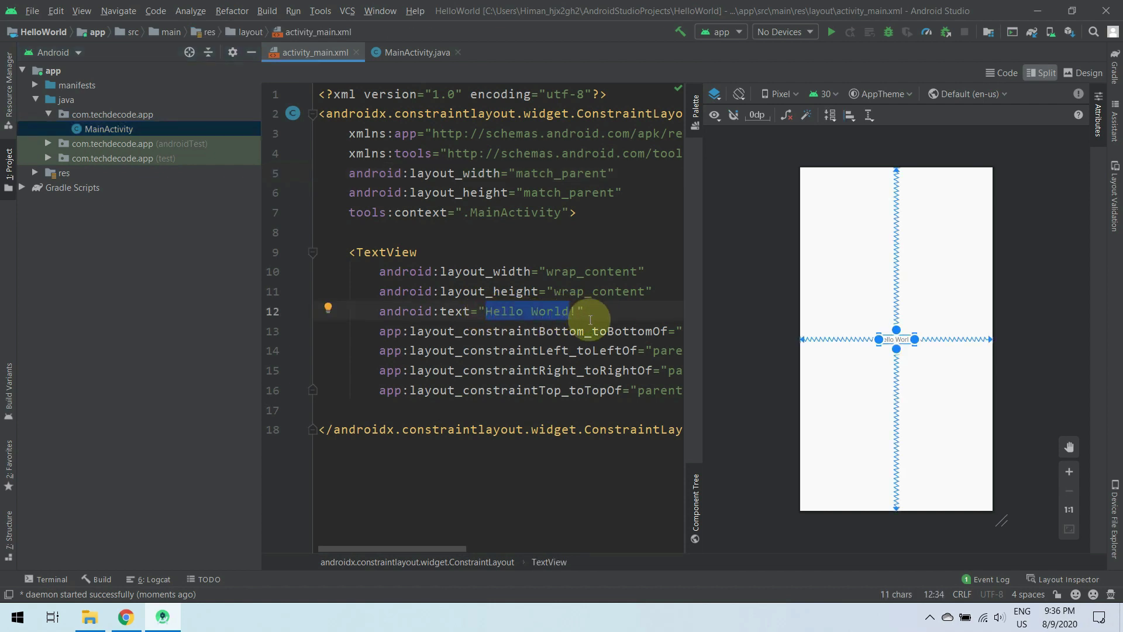
pyautogui.press('BackSpace')
pyautogui.write('Subst')
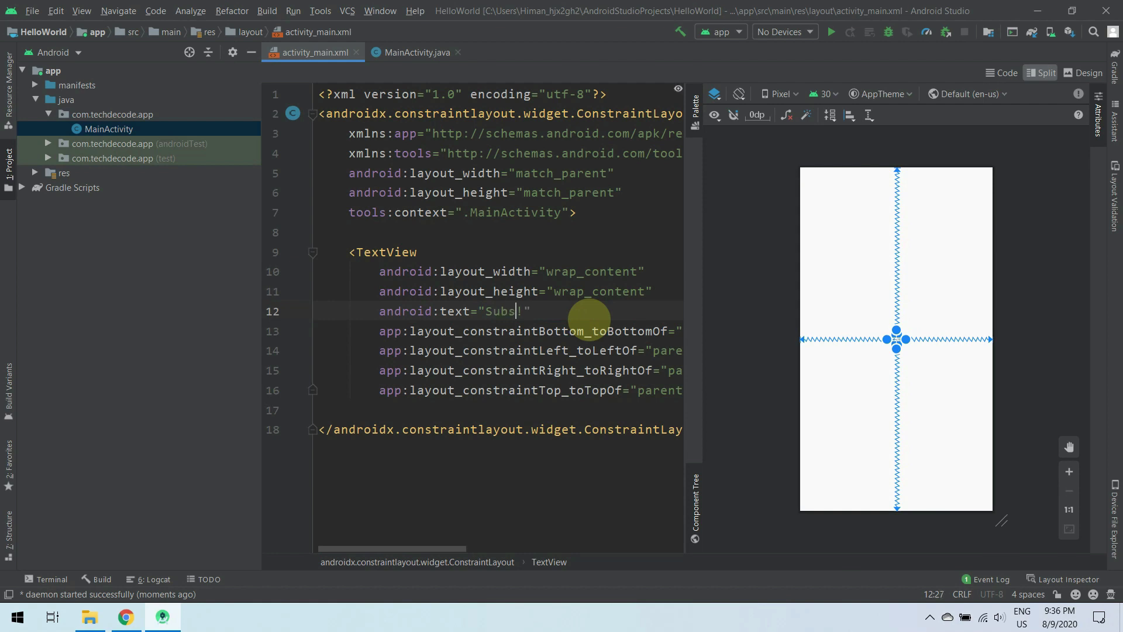
pyautogui.press('BackSpace')
pyautogui.write('cribe ')
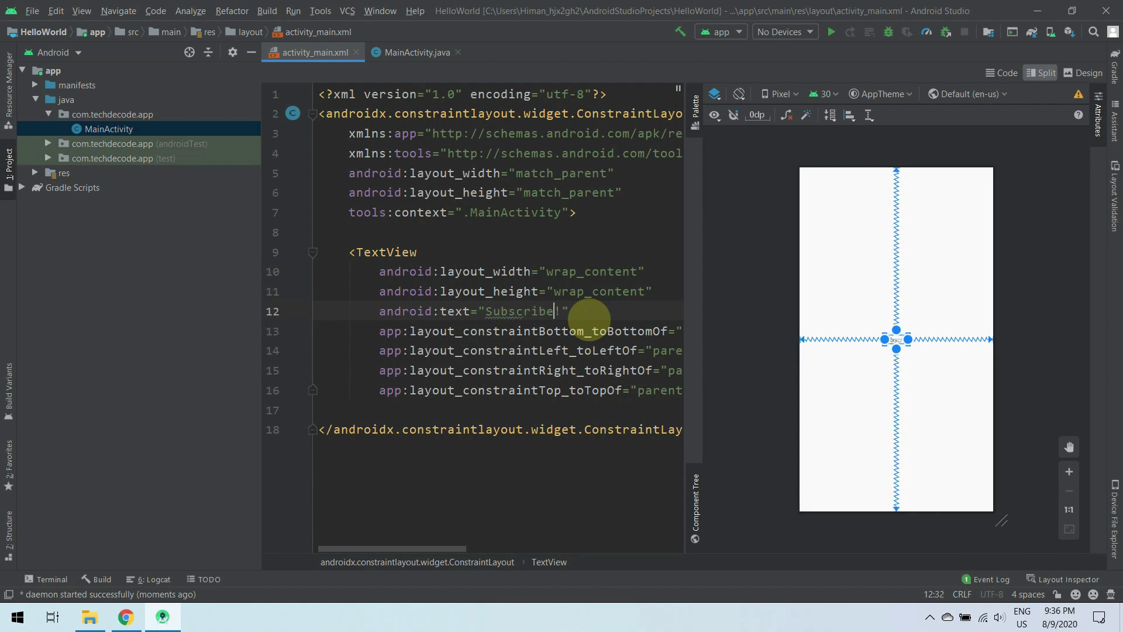
pyautogui.write('Us')
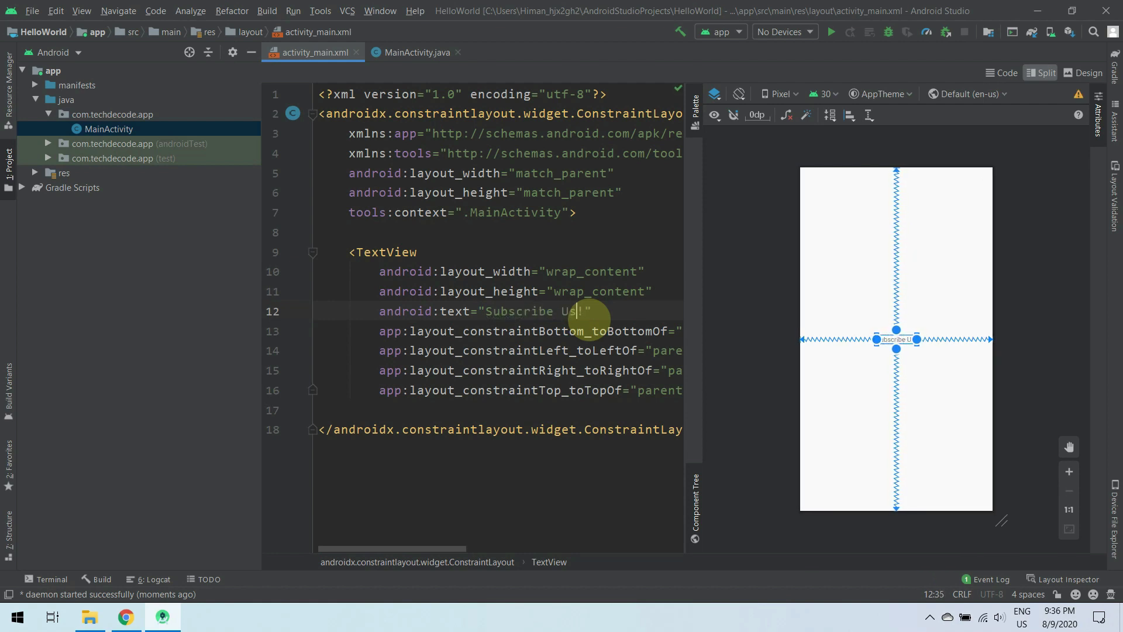
# Step: Add an android:textColor attribute with the value "#000" below the TextView's text attribute
pyautogui.press('End')
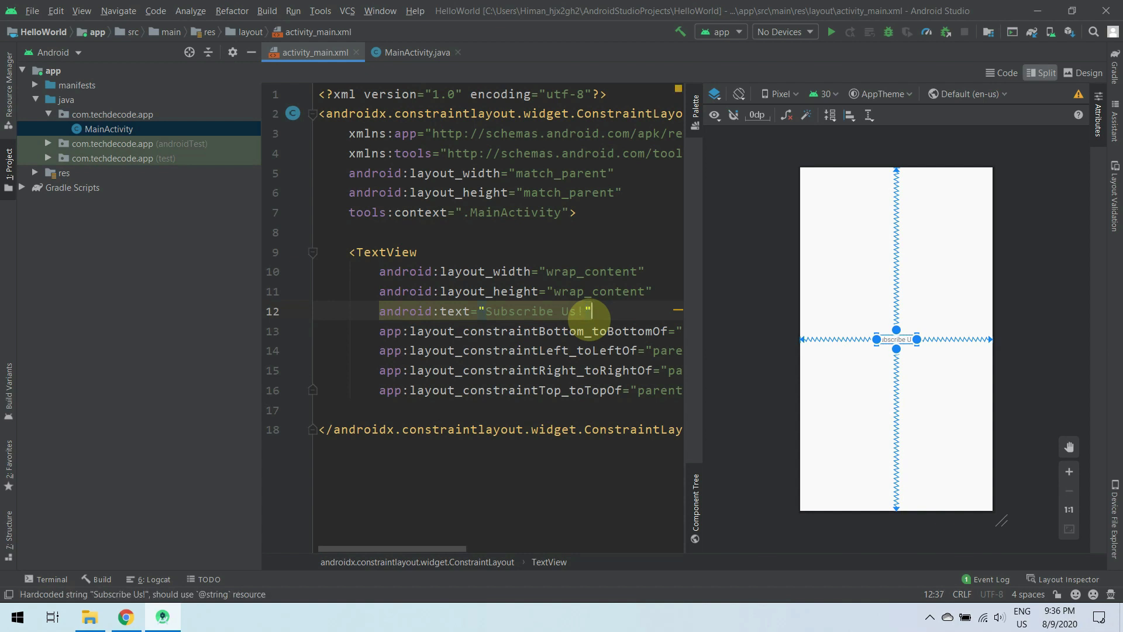
pyautogui.press('Return')
pyautogui.write('ateco')
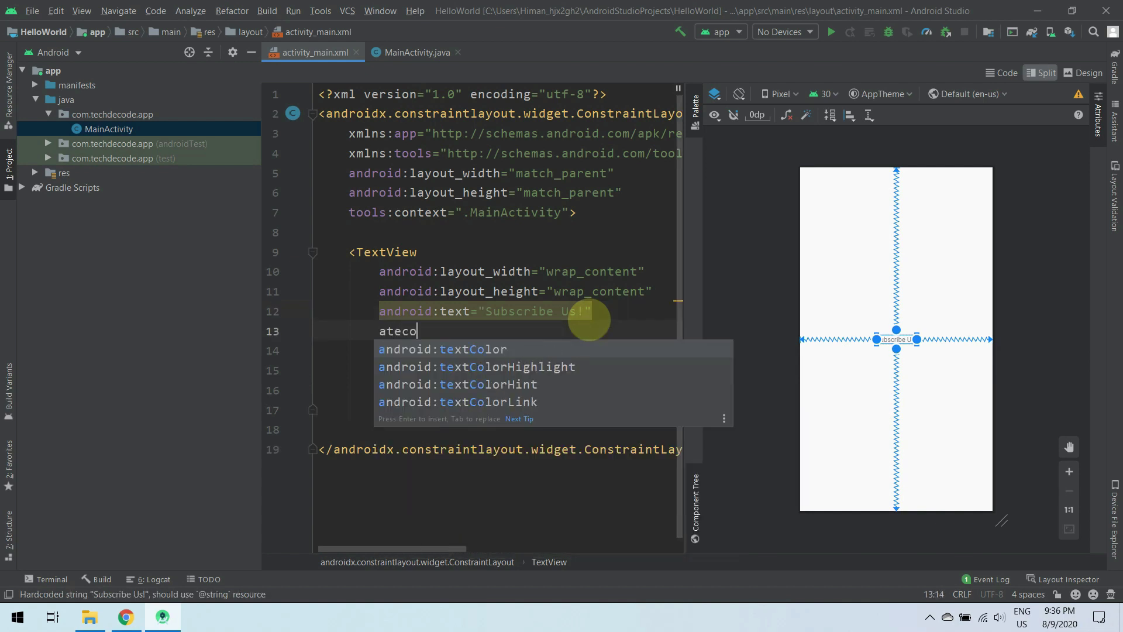
pyautogui.press('Return')
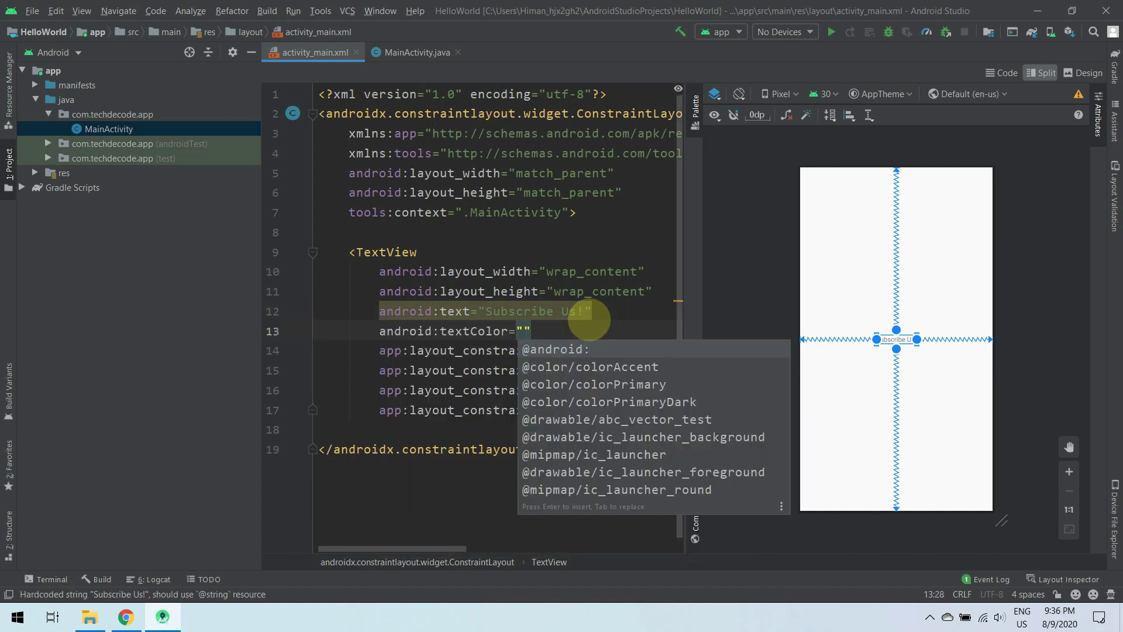
pyautogui.write('#00')
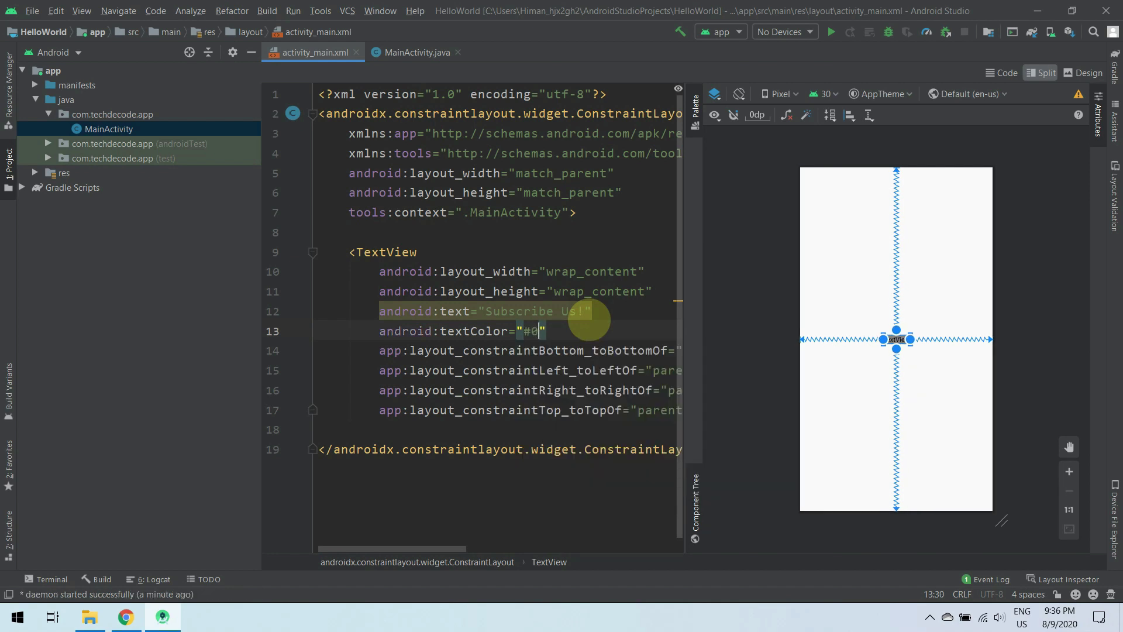
pyautogui.write('0')
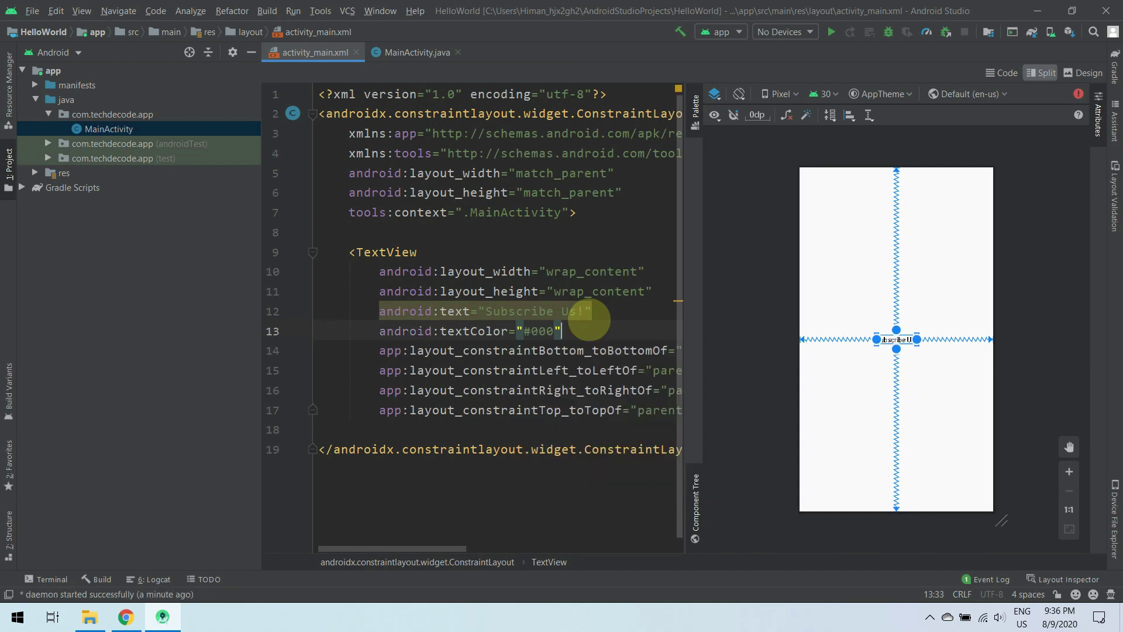
# Step: Add an android:textSize attribute of "32sp" to the TextView below its text colour
pyautogui.press('Return')
pyautogui.write('ate')
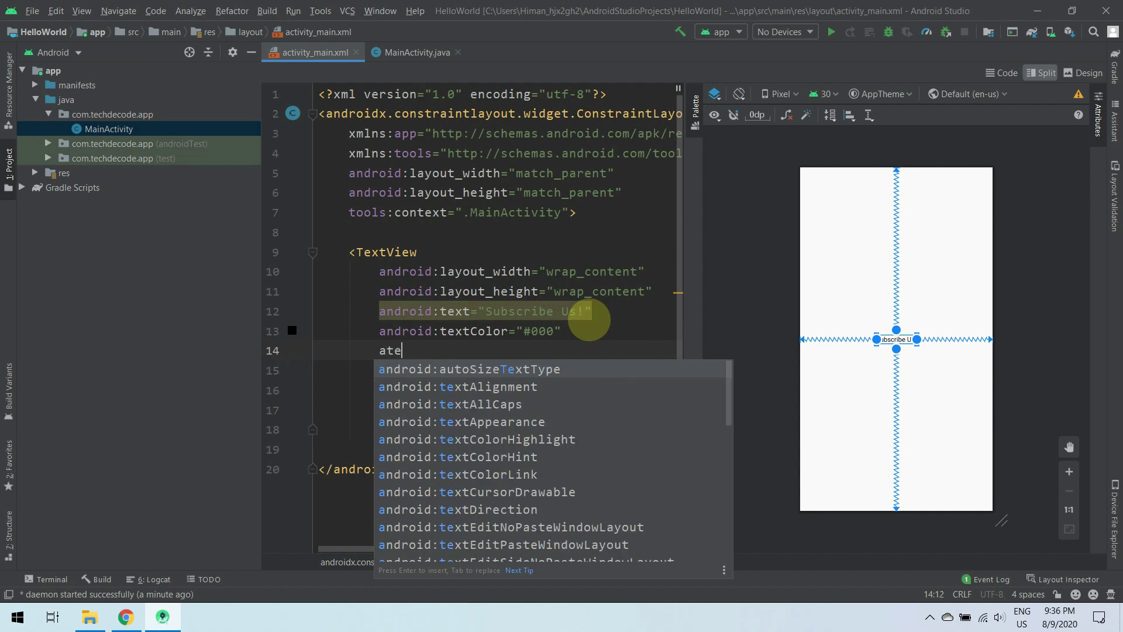
pyautogui.write('xsi')
pyautogui.press('Return')
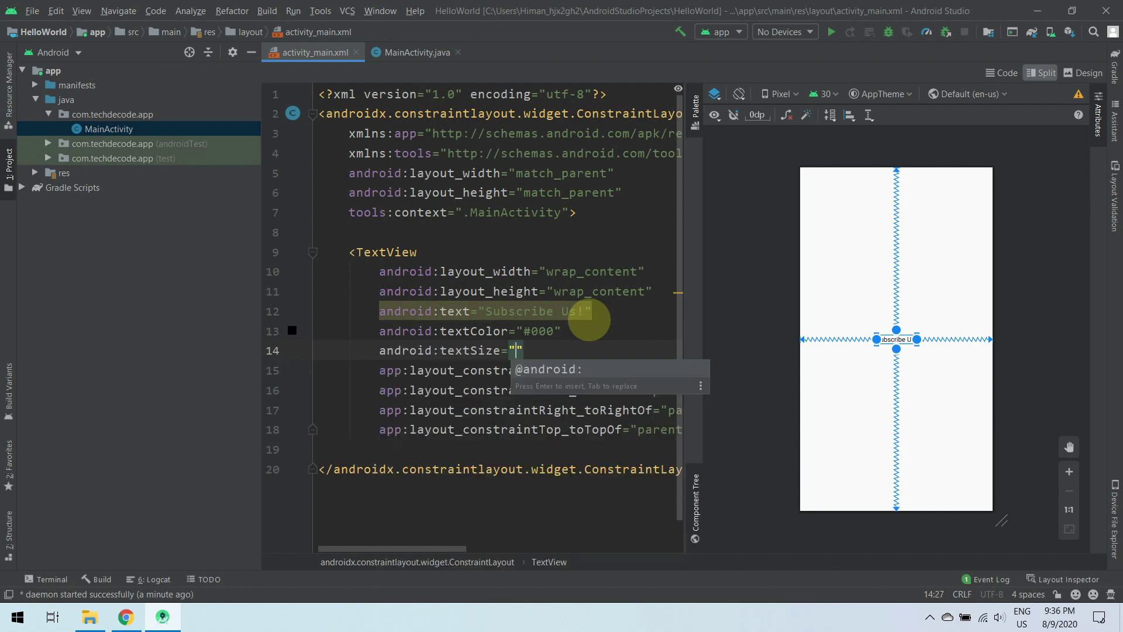
pyautogui.write('32s')
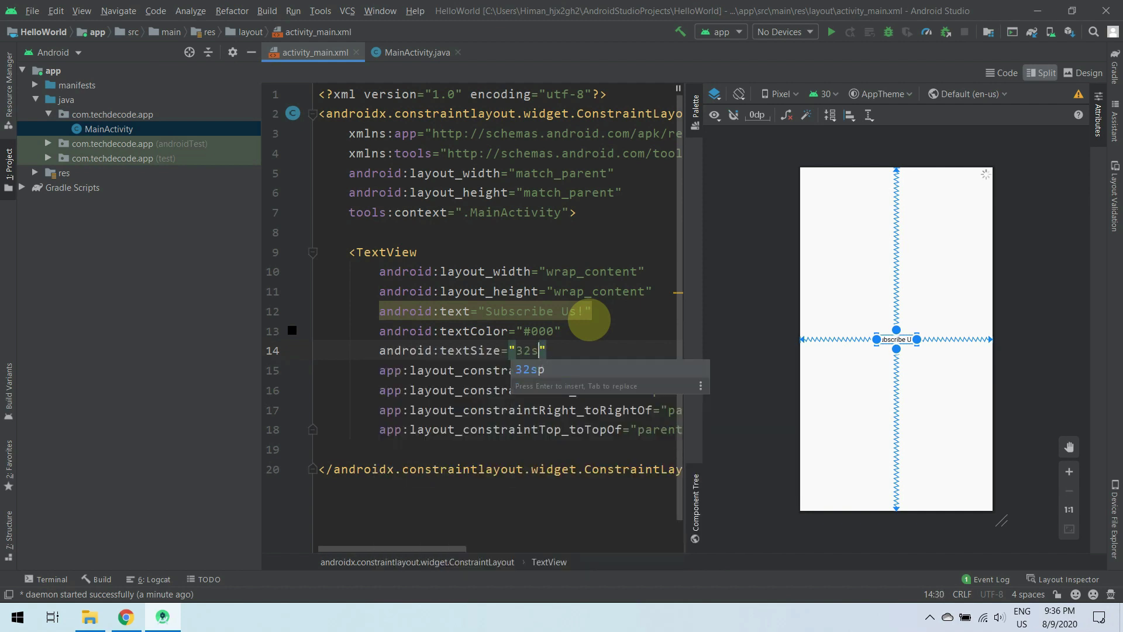
pyautogui.write('p')
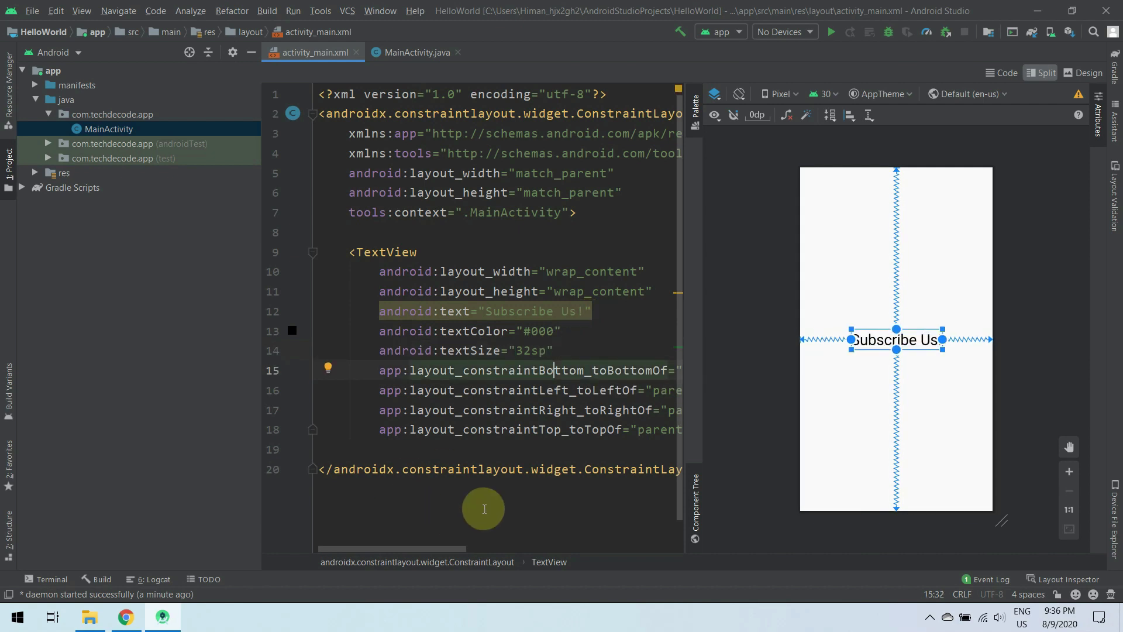
pyautogui.click(530, 473)
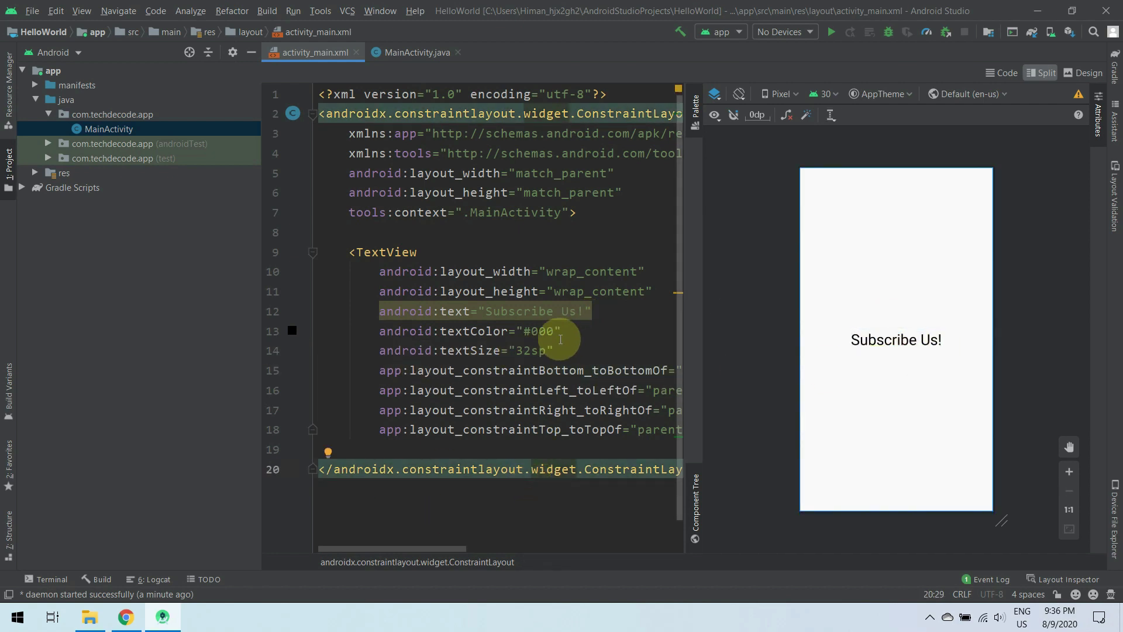
pyautogui.click(582, 356)
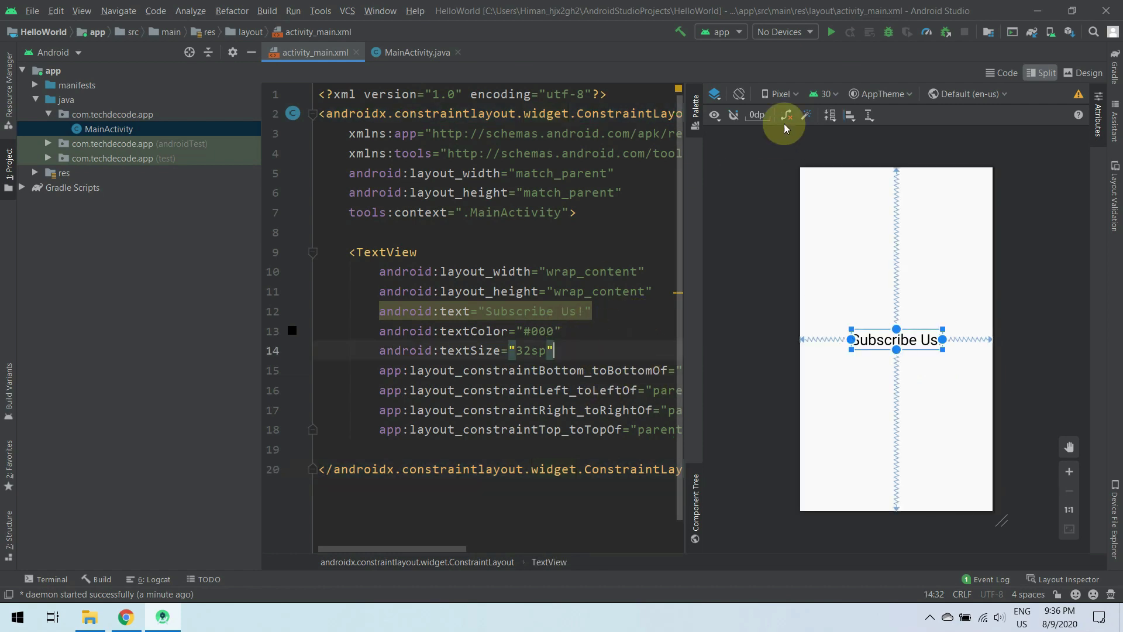
# Step: Open the AVD Manager and start a new virtual device based on the Pixel 2 phone hardware
pyautogui.click(809, 33)
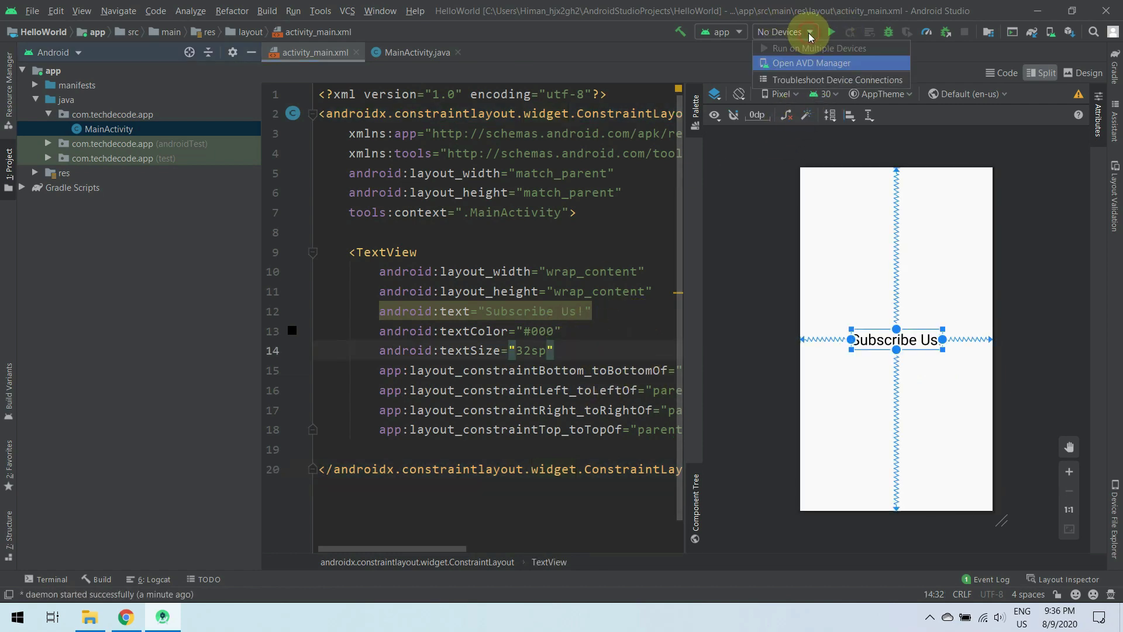
pyautogui.click(800, 65)
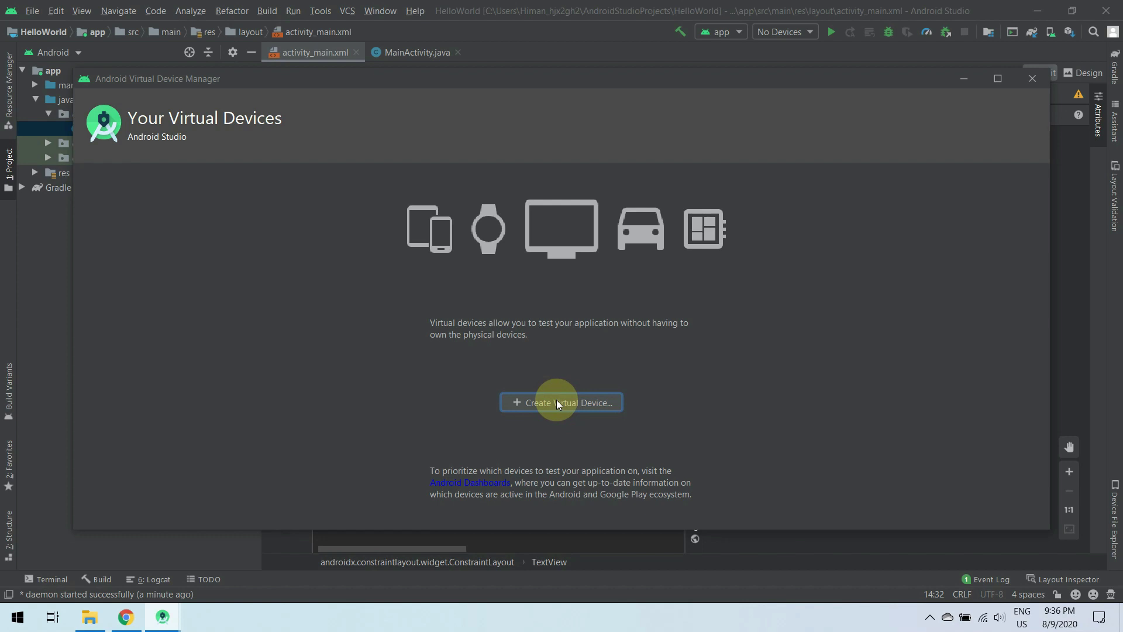
pyautogui.click(1038, 11)
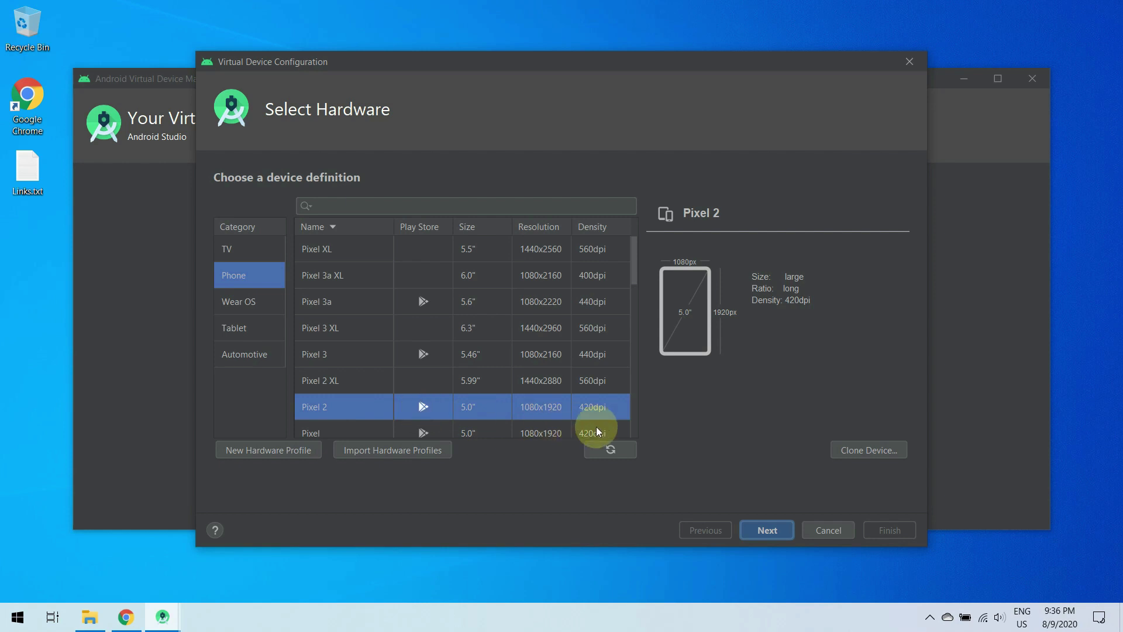
pyautogui.click(772, 530)
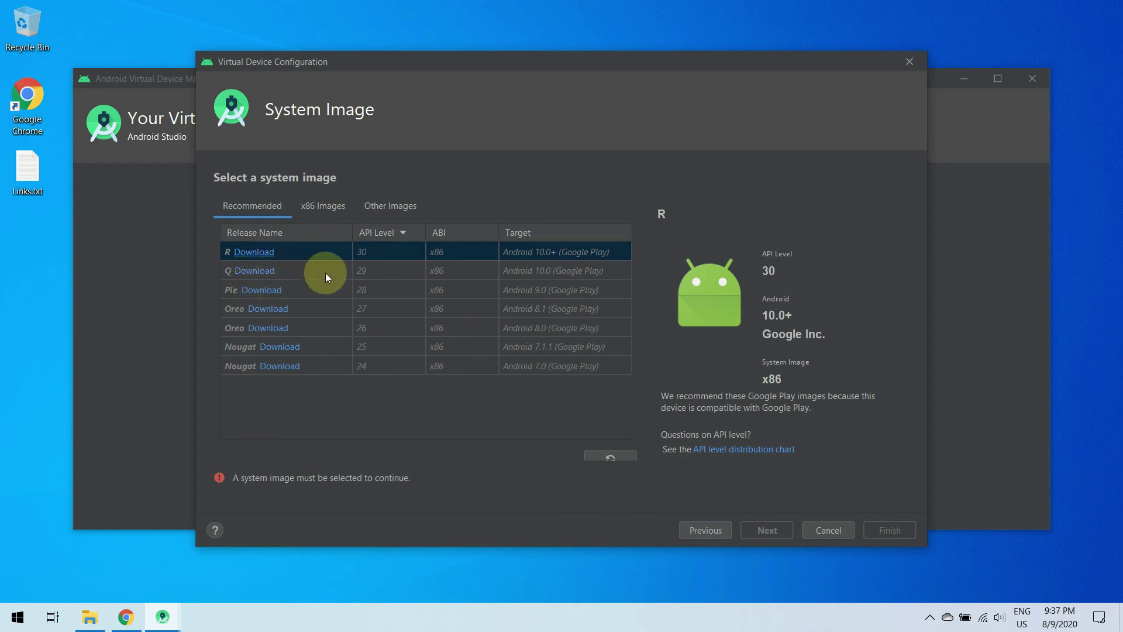
# Step: Download the Q (API level 29, x86) system image for the virtual device, accepting the android-sdk-license
pyautogui.click(346, 271)
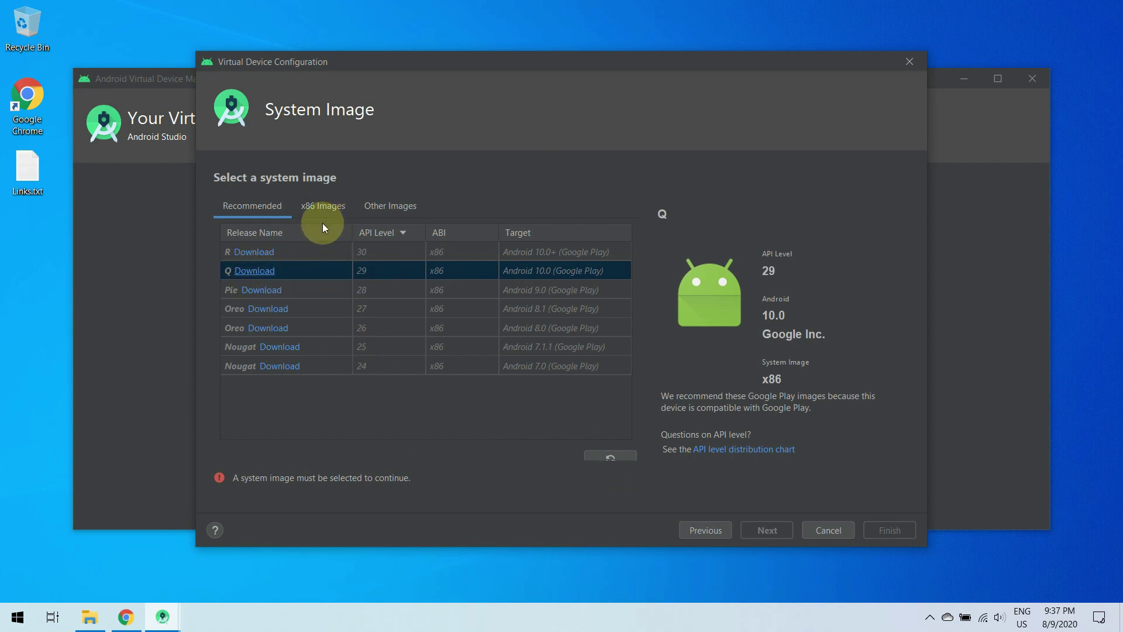
pyautogui.click(259, 272)
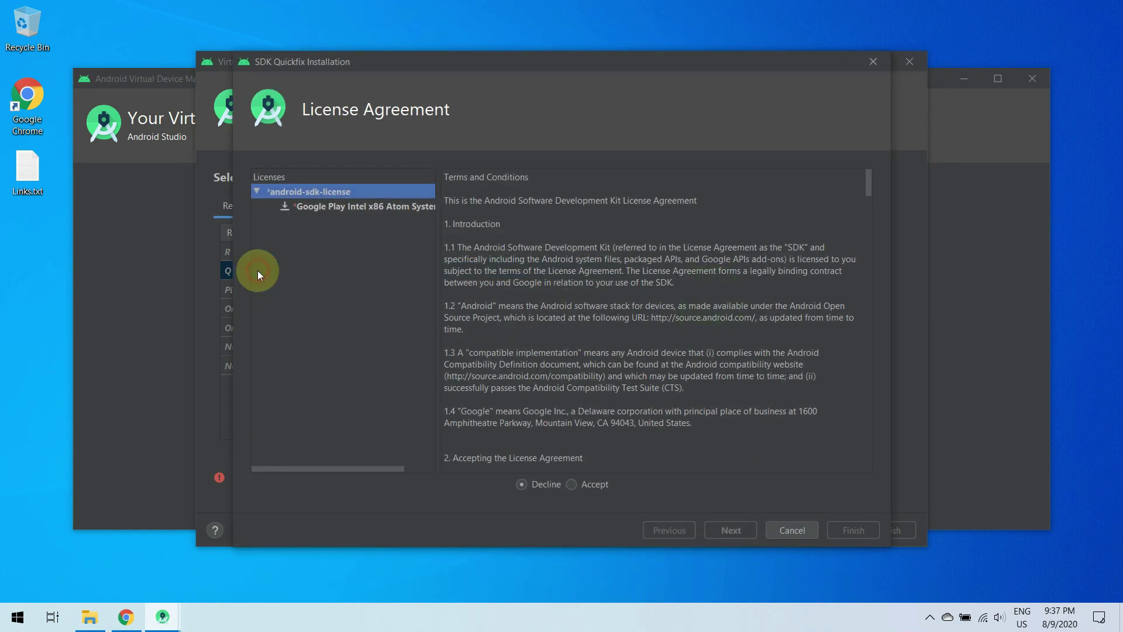
pyautogui.click(341, 209)
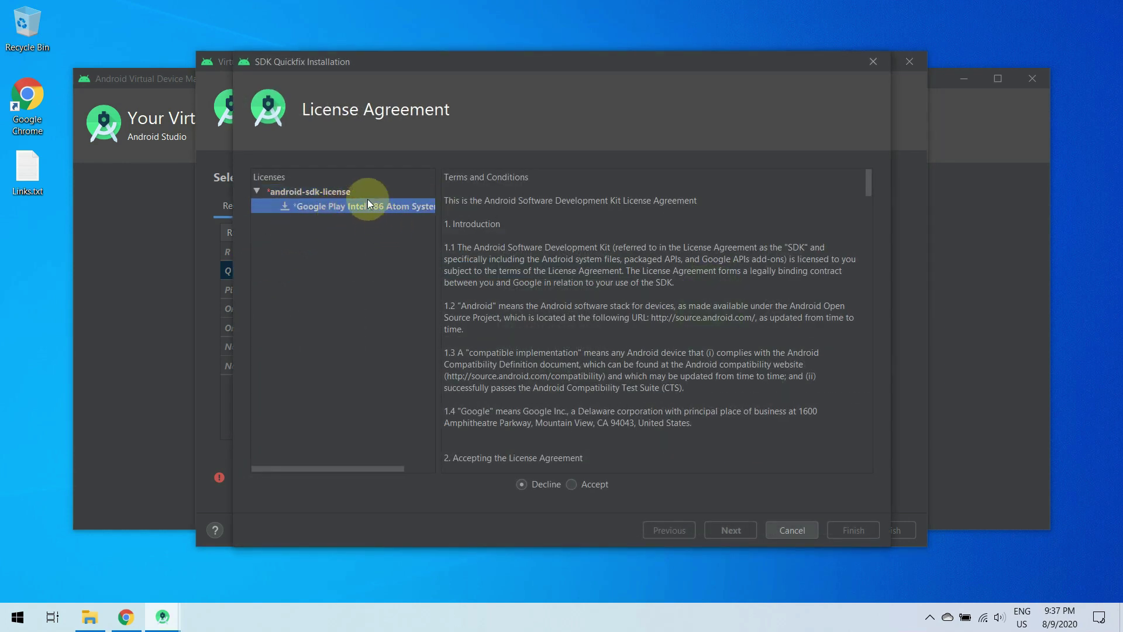
pyautogui.click(572, 483)
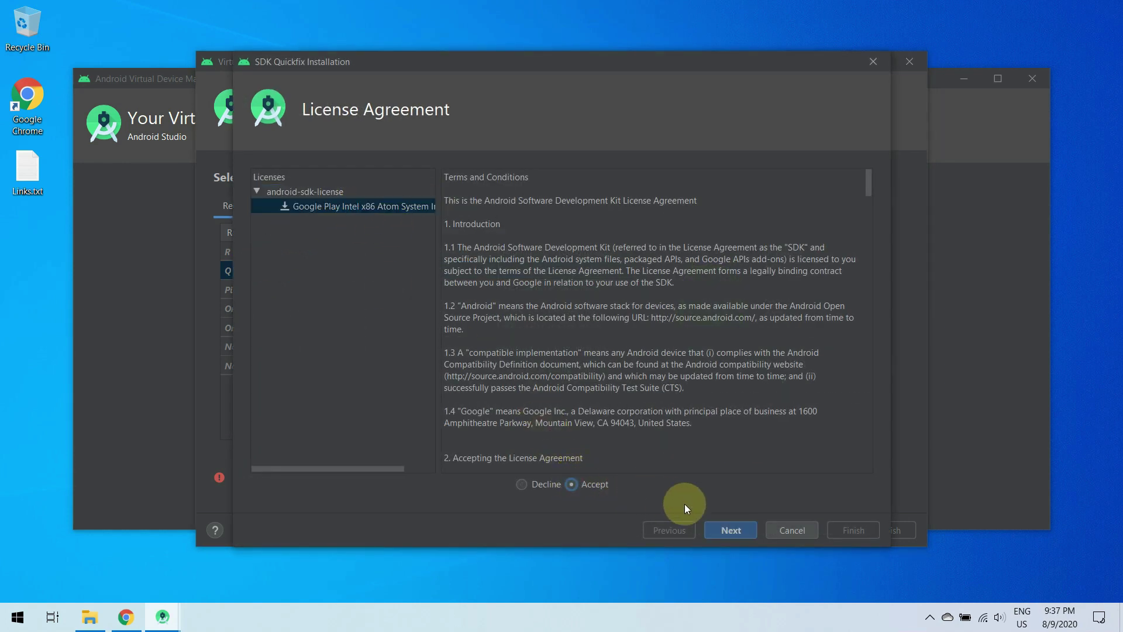
pyautogui.click(740, 529)
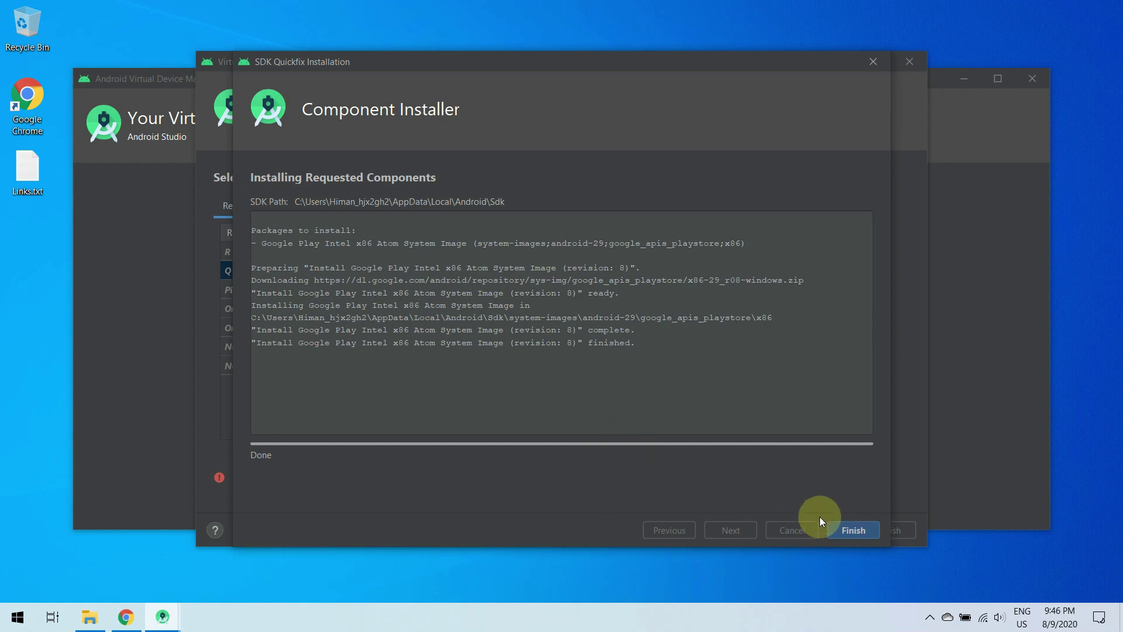
# Step: Finish the system image installation and create the Pixel 2 virtual device with the Q image, keeping the default configuration
pyautogui.click(858, 529)
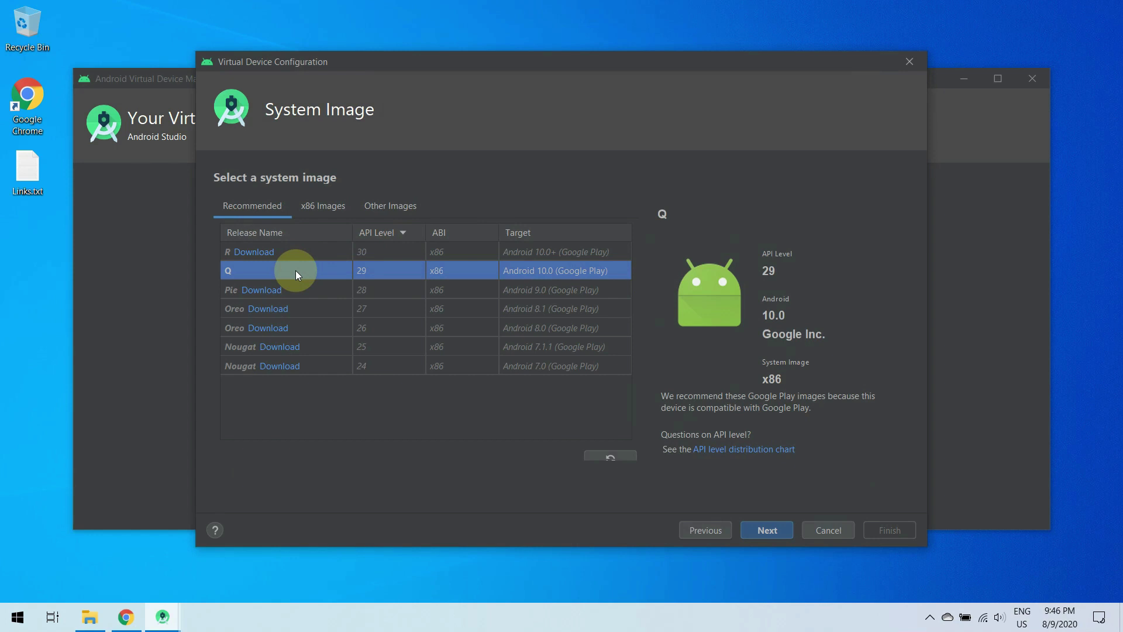
pyautogui.click(768, 530)
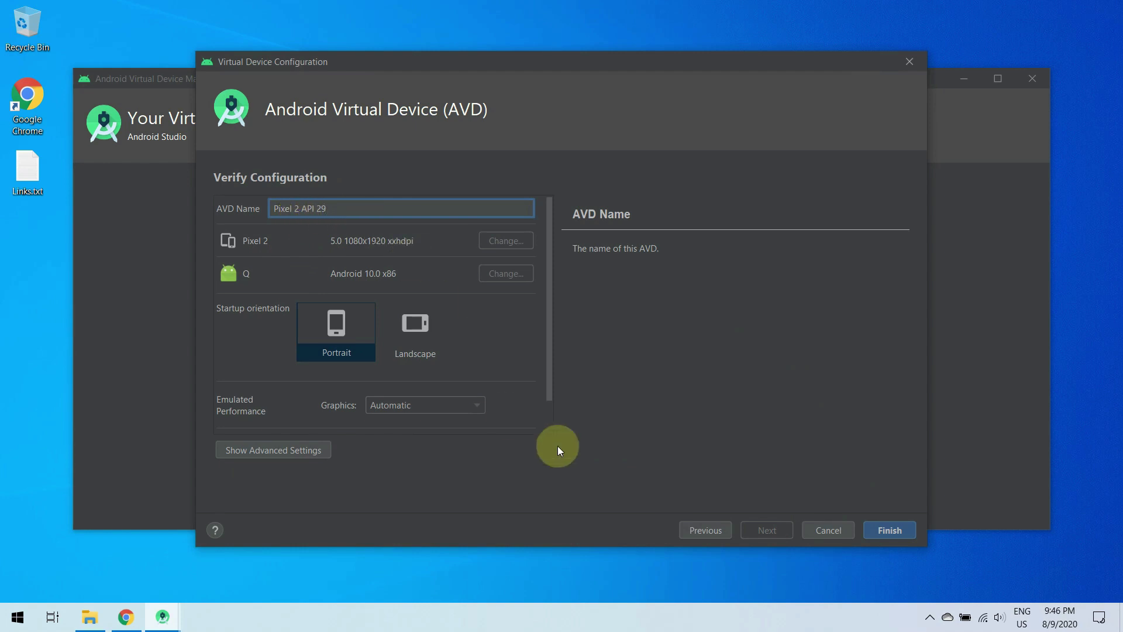
pyautogui.click(904, 531)
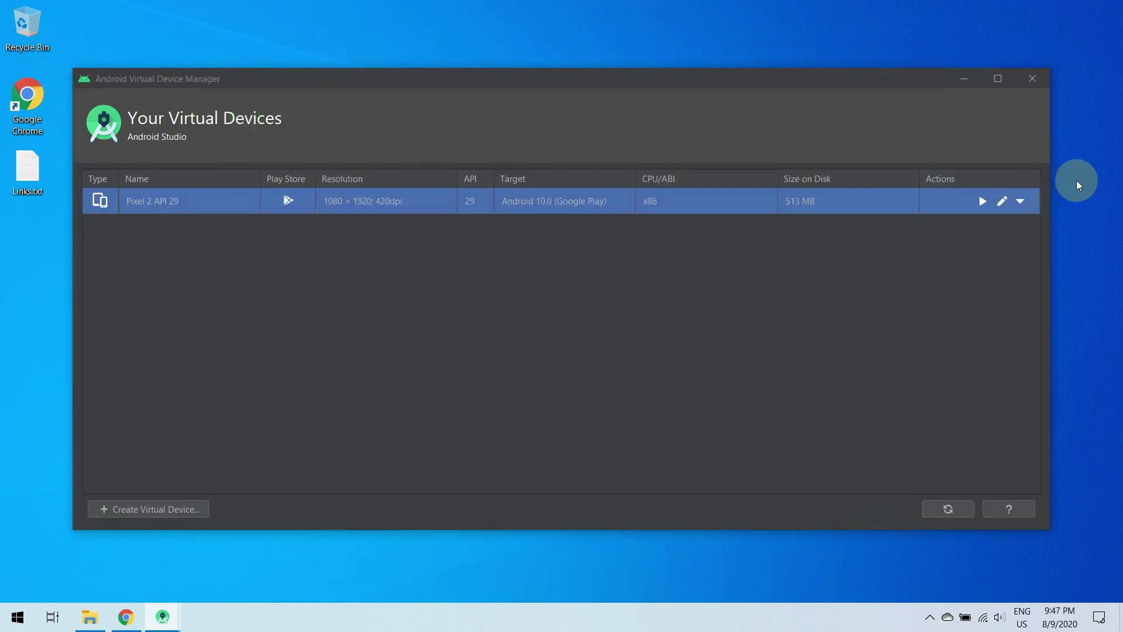
# Step: Launch the Pixel 2 API 29 virtual device in the emulator and close the Virtual Device Manager
pyautogui.click(982, 204)
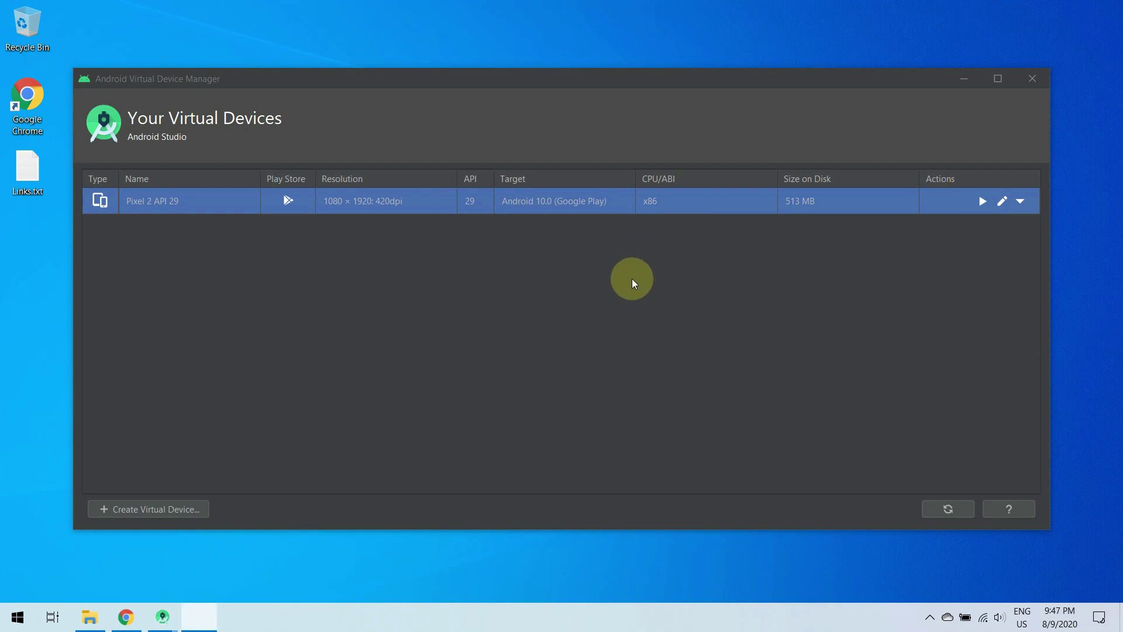
pyautogui.click(1031, 87)
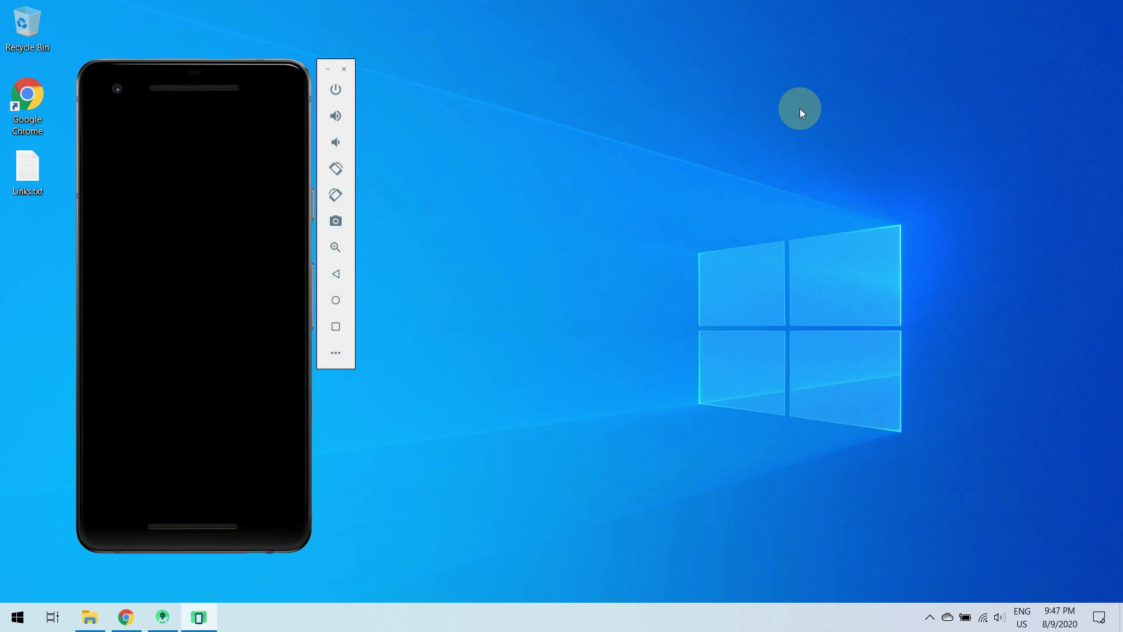
# Step: Return to the HelloWorld project in Android Studio and run the app configuration on the Pixel 2 API 29 device
pyautogui.click(163, 618)
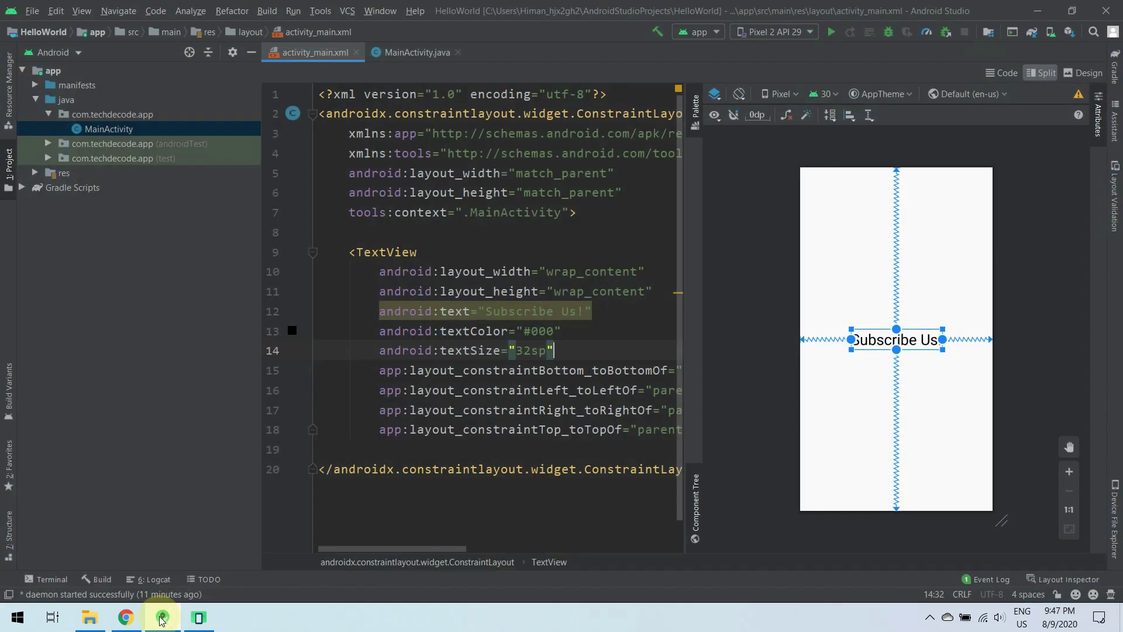
pyautogui.click(796, 37)
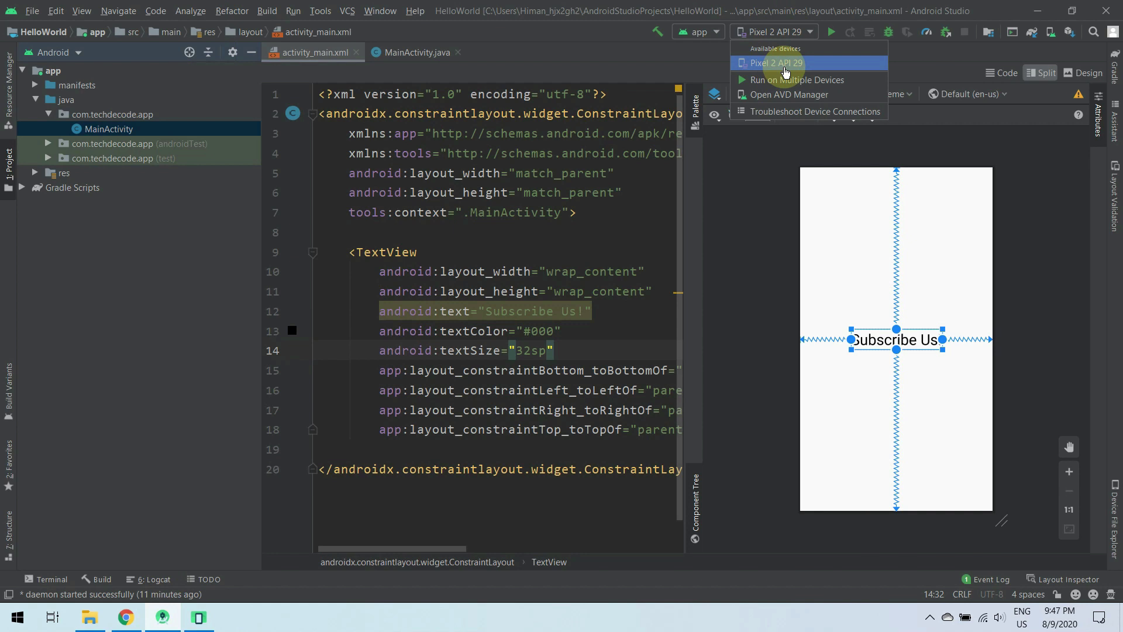
pyautogui.click(872, 64)
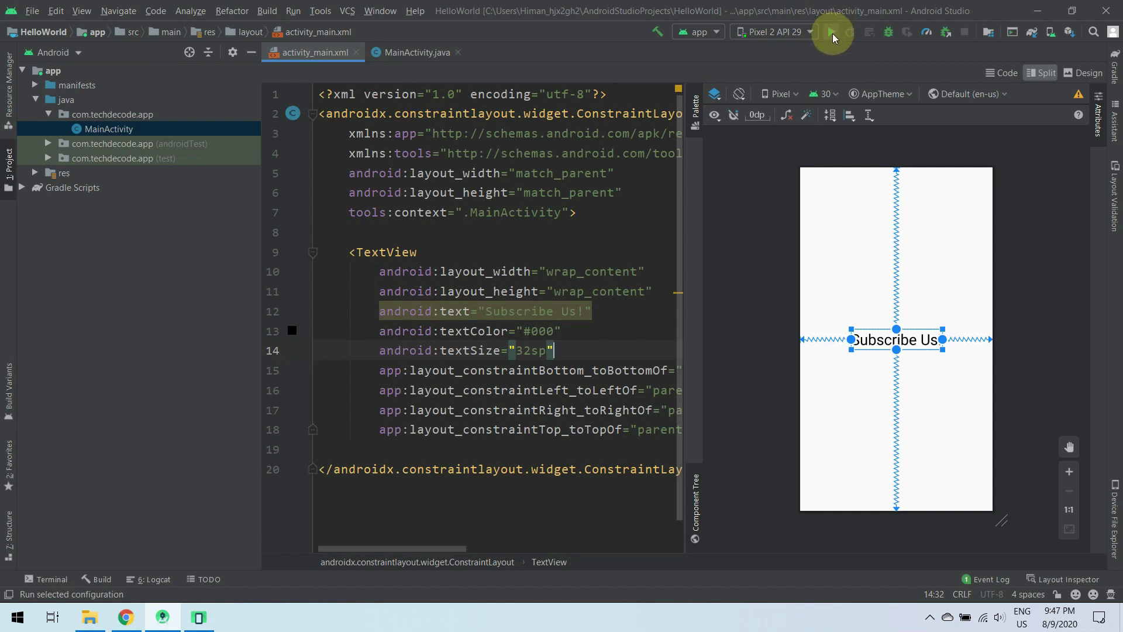
pyautogui.click(832, 33)
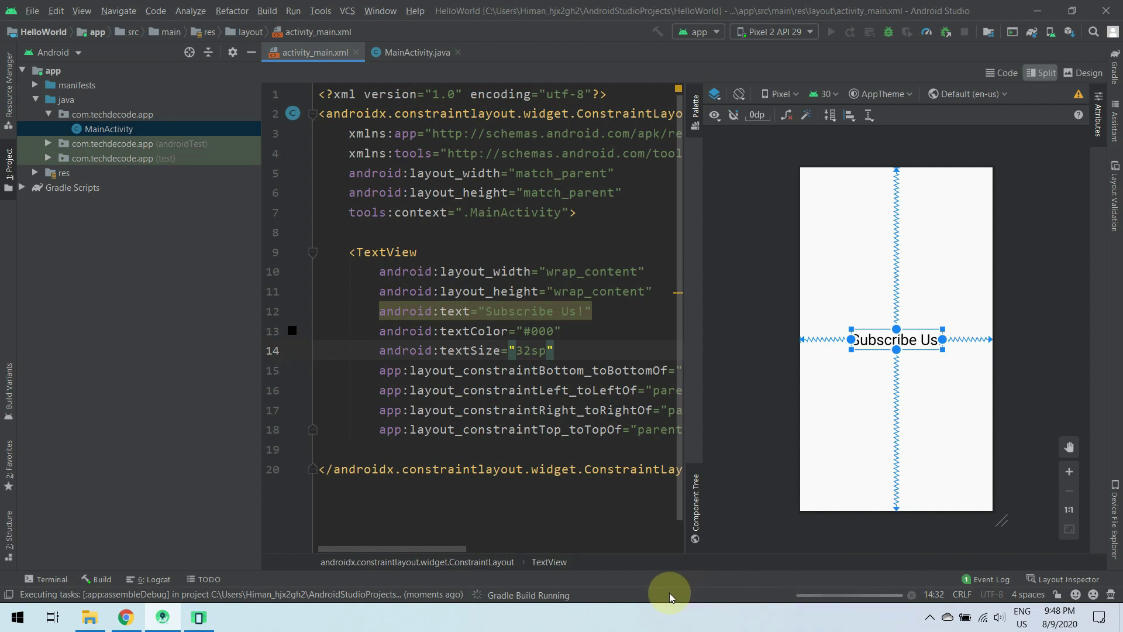
# Step: Bring the emulator window to the front and minimize the Android Studio window to view the running app
pyautogui.click(852, 428)
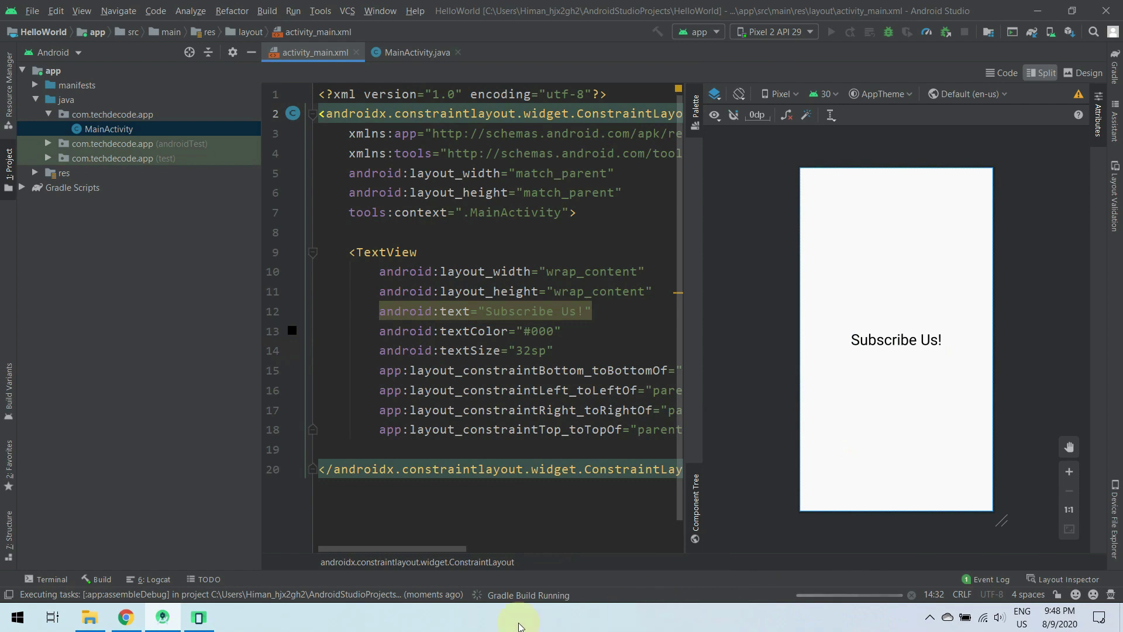
pyautogui.click(199, 617)
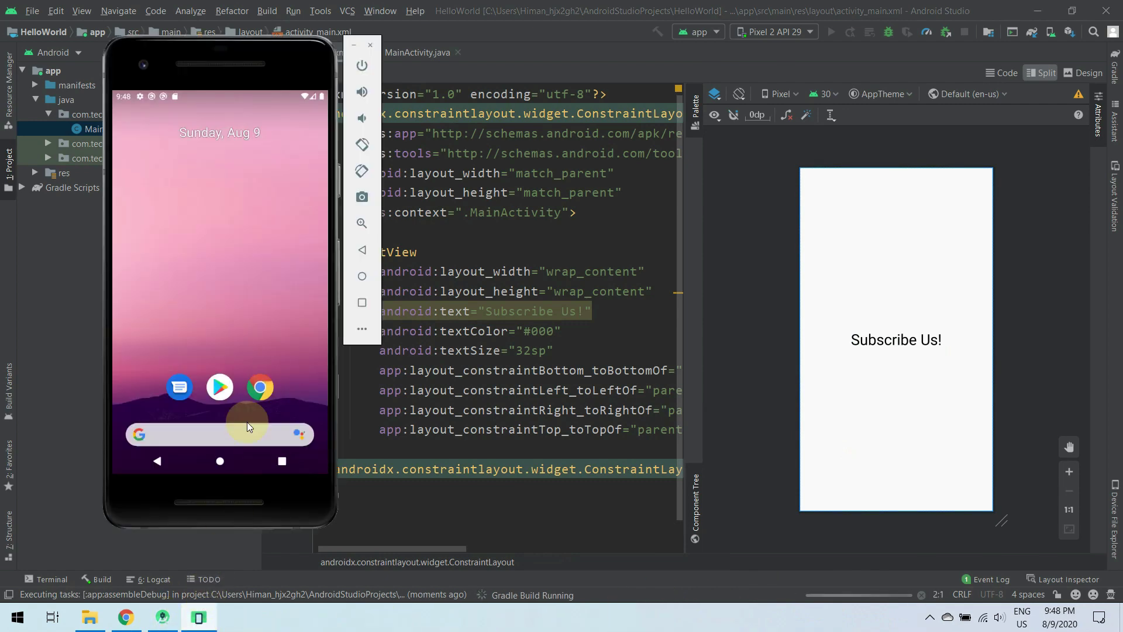
pyautogui.click(1044, 10)
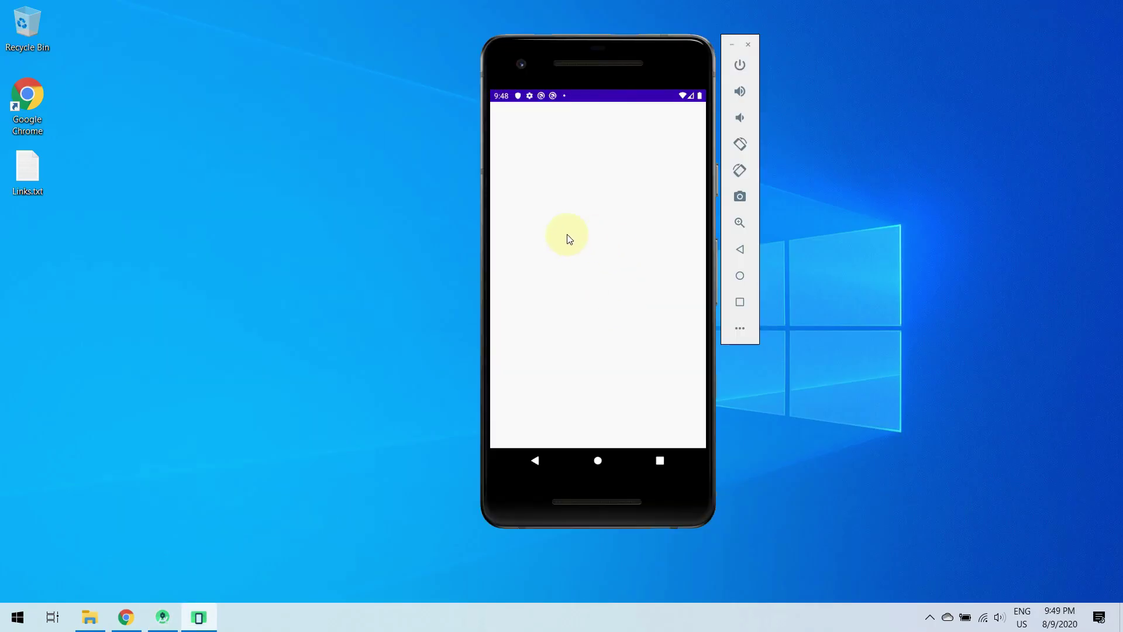